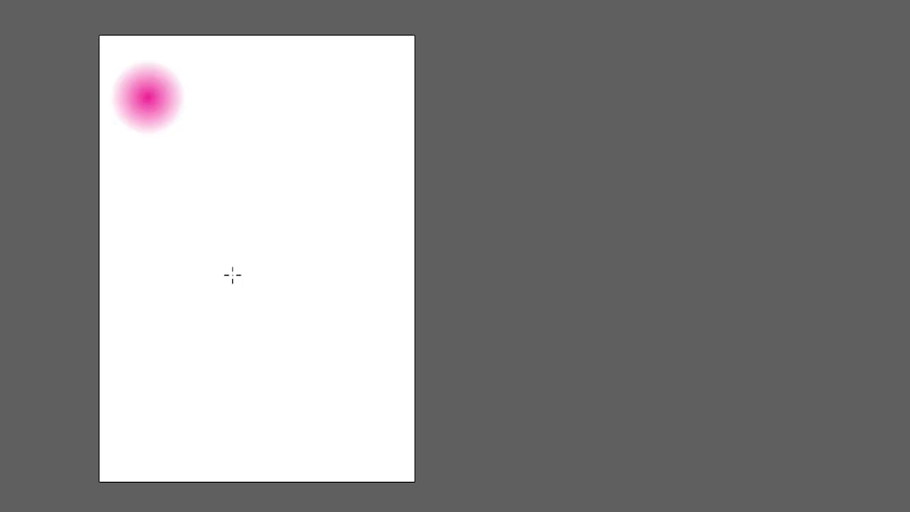
# Create a 40-point star with radii of 25 pt and 50 pt, and enlarge it to about 407 pt across
pyautogui.click(554, 472)
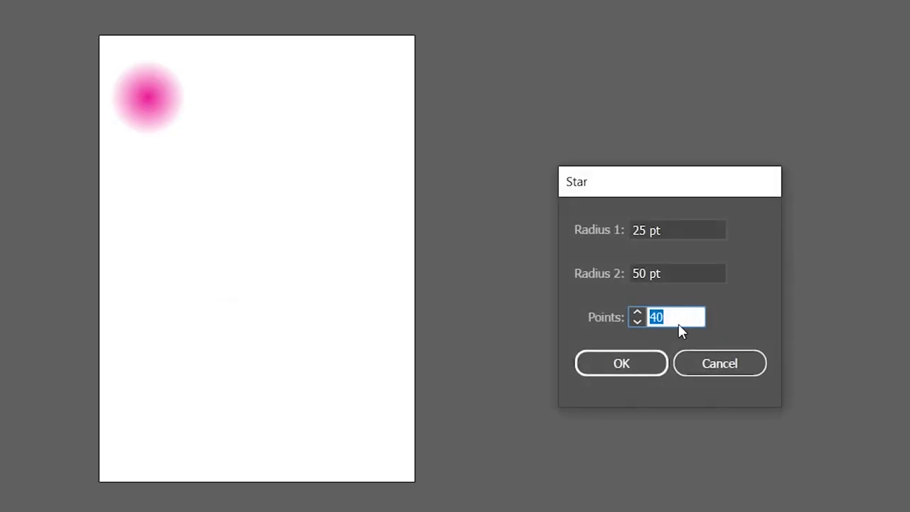
pyautogui.click(642, 368)
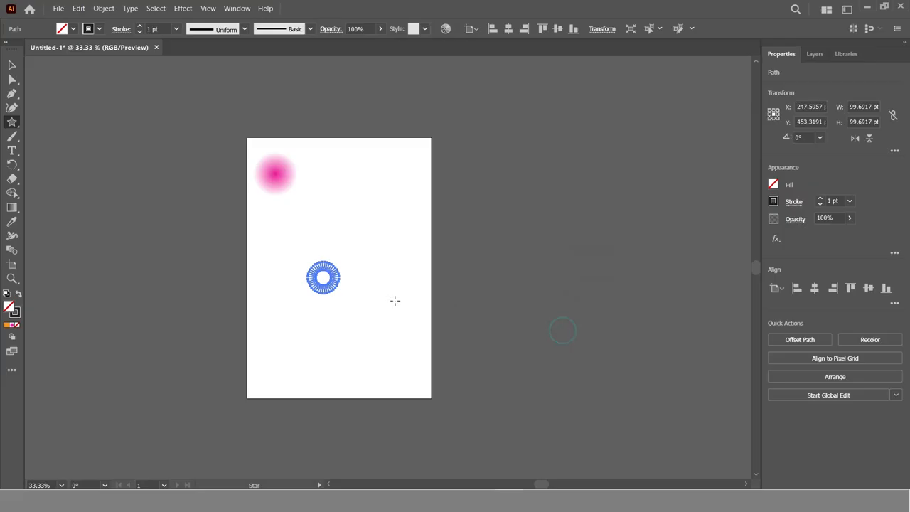
pyautogui.click(12, 64)
pyautogui.click(324, 277)
pyautogui.moveTo(340, 260); pyautogui.dragTo(372, 252)
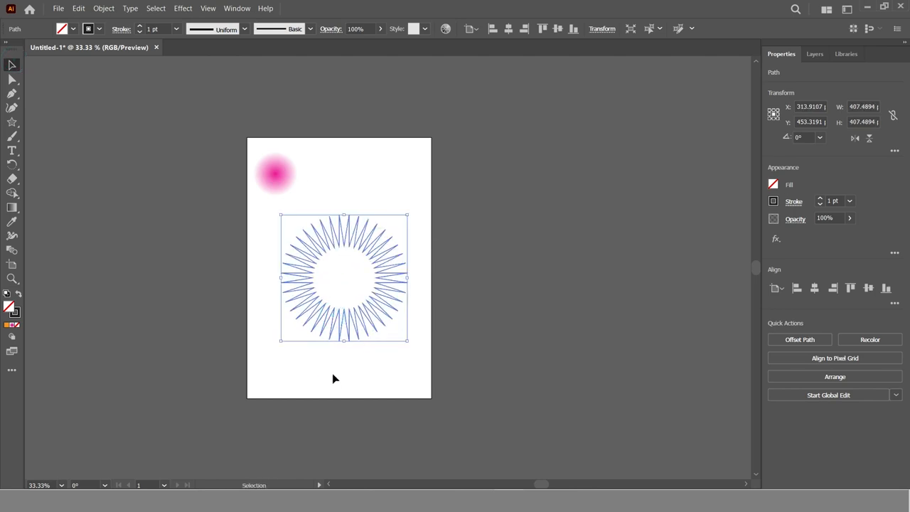
pyautogui.click(794, 388)
# Sample the circle's pink-to-white radial gradient onto the star and swap it from the fill to the stroke
pyautogui.press('z')
pyautogui.click(329, 286)
pyautogui.press('space')
pyautogui.moveTo(349, 259); pyautogui.dragTo(344, 308)
pyautogui.click(12, 66)
pyautogui.click(398, 149)
pyautogui.click(400, 219)
pyautogui.press('i')
pyautogui.click(319, 132)
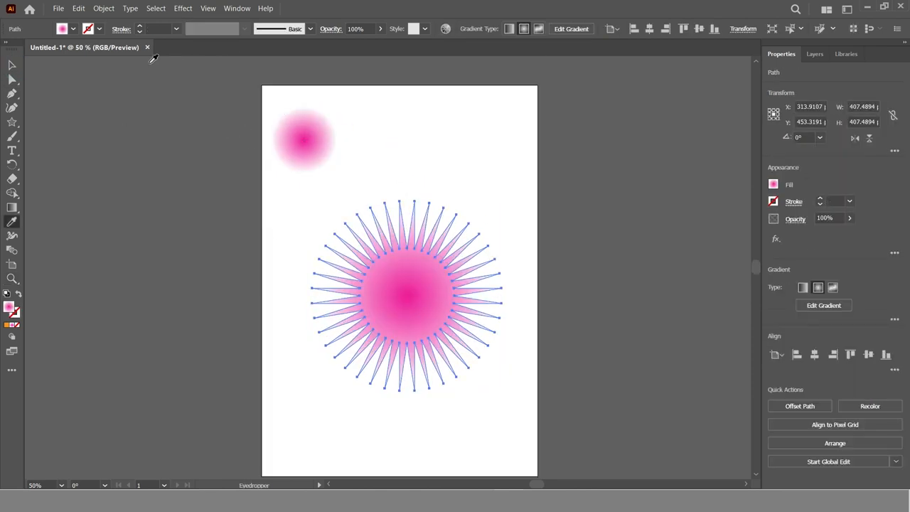
pyautogui.click(18, 295)
pyautogui.click(12, 65)
pyautogui.click(194, 204)
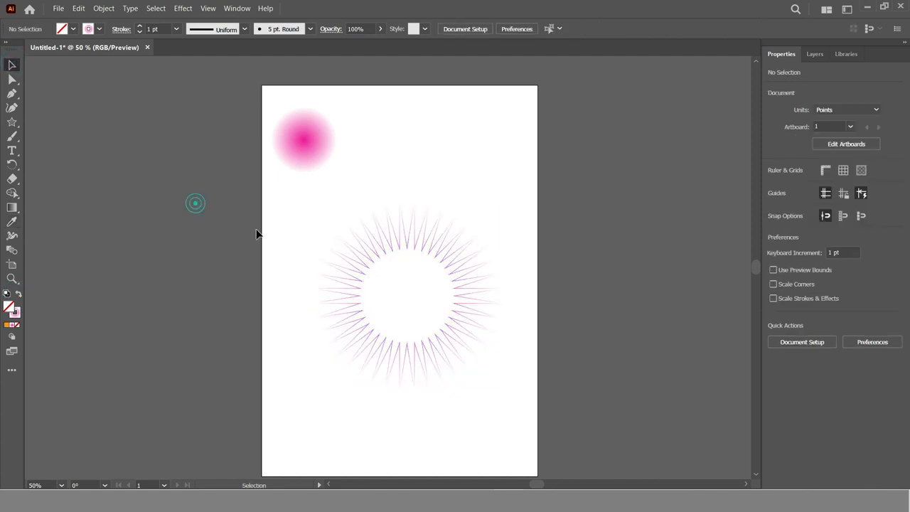
pyautogui.click(444, 252)
pyautogui.click(555, 254)
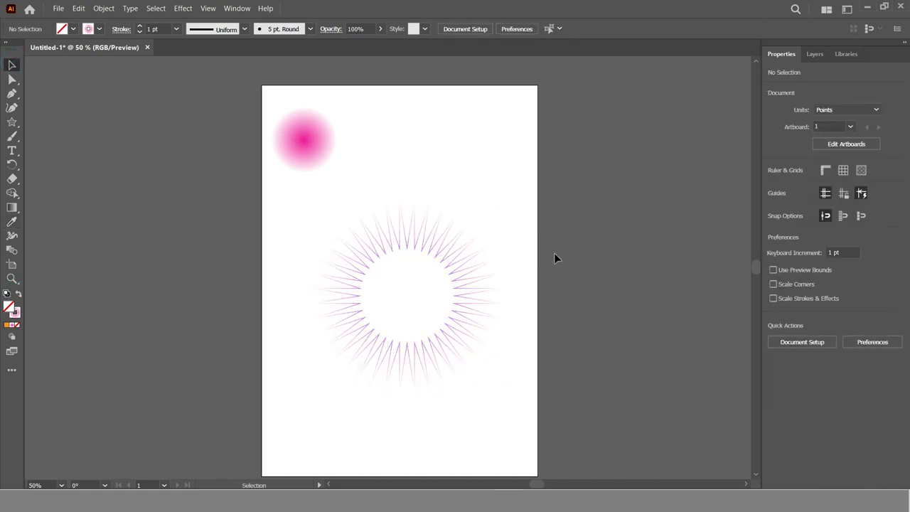
# Change the white end stop of the circle's gradient to crimson and shift the magenta stop toward it
pyautogui.click(441, 252)
pyautogui.click(296, 143)
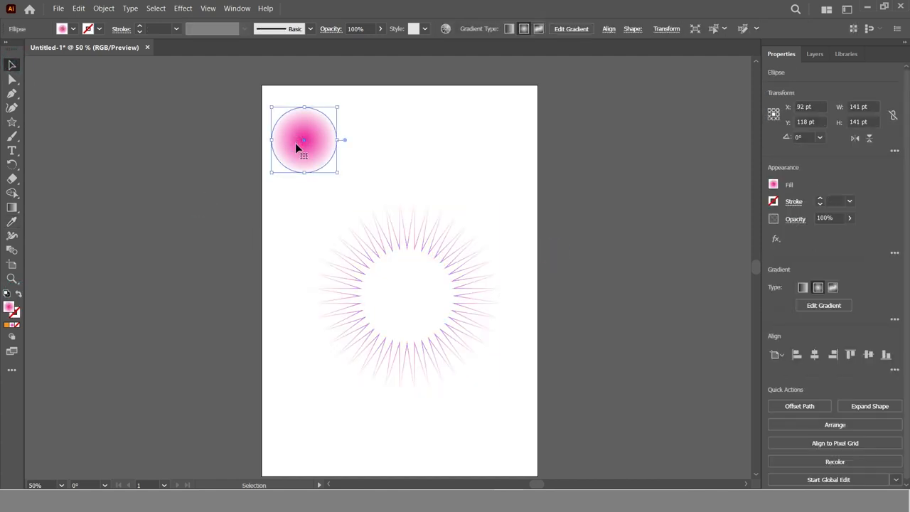
pyautogui.click(822, 305)
pyautogui.click(894, 303)
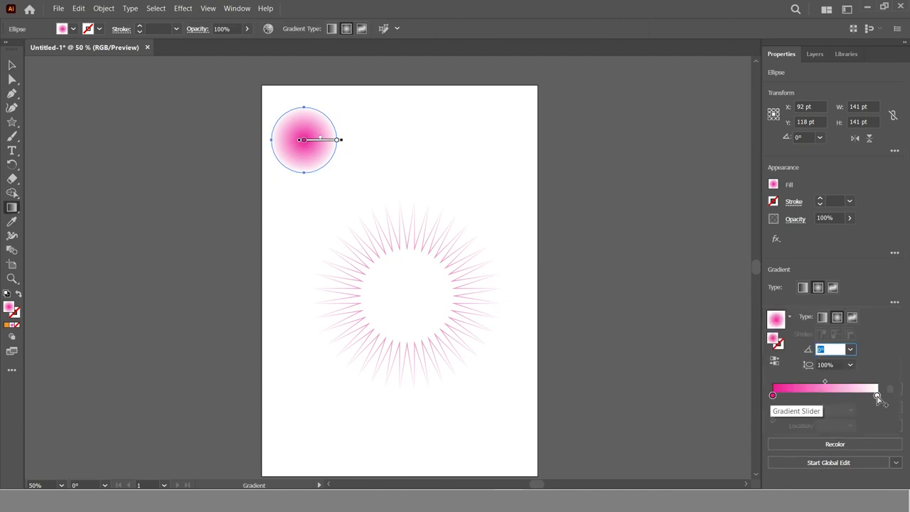
pyautogui.doubleClick(876, 395)
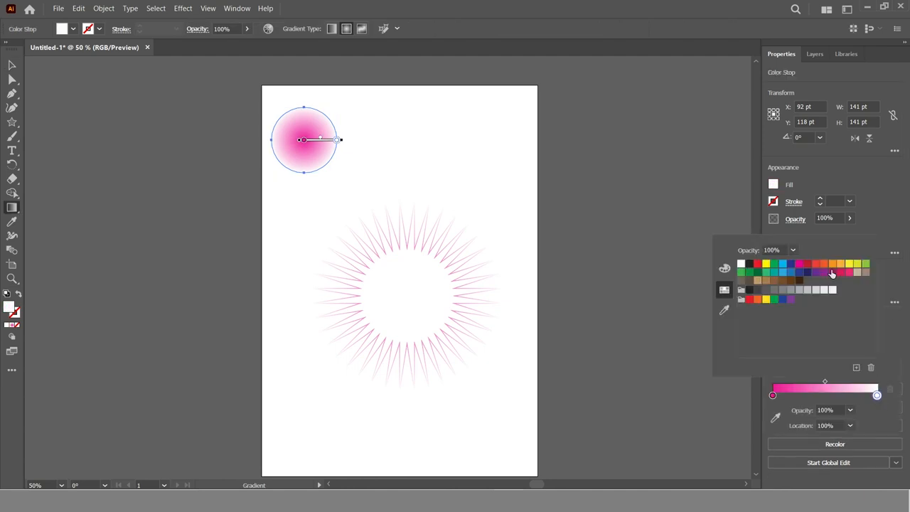
pyautogui.click(841, 273)
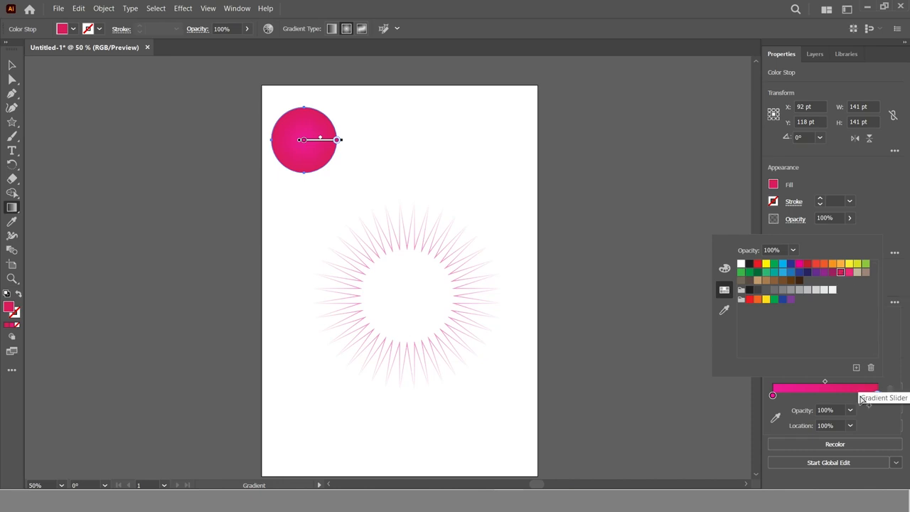
pyautogui.click(806, 399)
pyautogui.moveTo(776, 398); pyautogui.dragTo(841, 400)
pyautogui.click(11, 64)
pyautogui.click(11, 65)
pyautogui.click(152, 151)
# Sample the circle's magenta-to-crimson gradient onto the star and swap it to the stroke, leaving no fill
pyautogui.click(319, 131)
pyautogui.click(386, 243)
pyautogui.press('i')
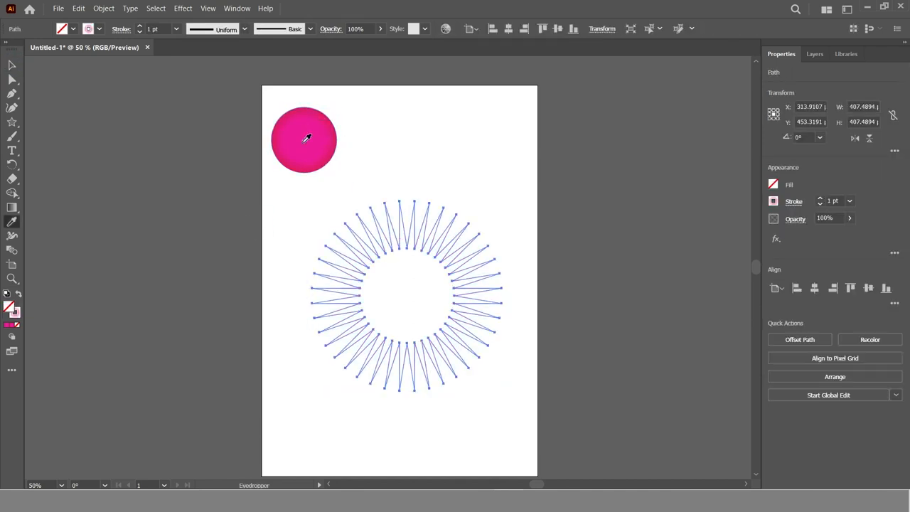
pyautogui.click(309, 137)
pyautogui.click(17, 294)
pyautogui.press('v')
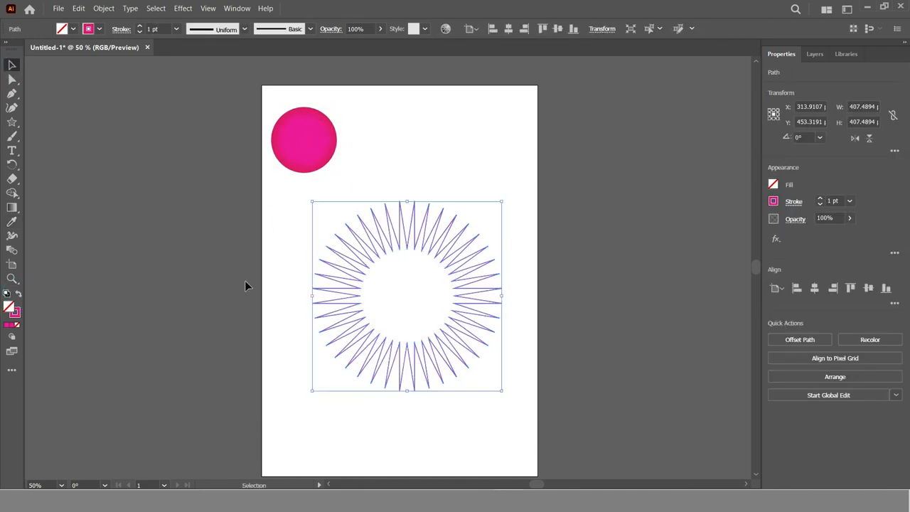
pyautogui.click(249, 285)
# Round all the corners of the star with the Direct Selection tool
pyautogui.click(376, 213)
pyautogui.click(12, 79)
pyautogui.moveTo(351, 234); pyautogui.dragTo(371, 246)
pyautogui.click(12, 63)
pyautogui.click(285, 305)
# Paste a copy of the rounded star in front and shrink it around its center to about 26.7 pt across
pyautogui.moveTo(309, 209); pyautogui.dragTo(583, 432)
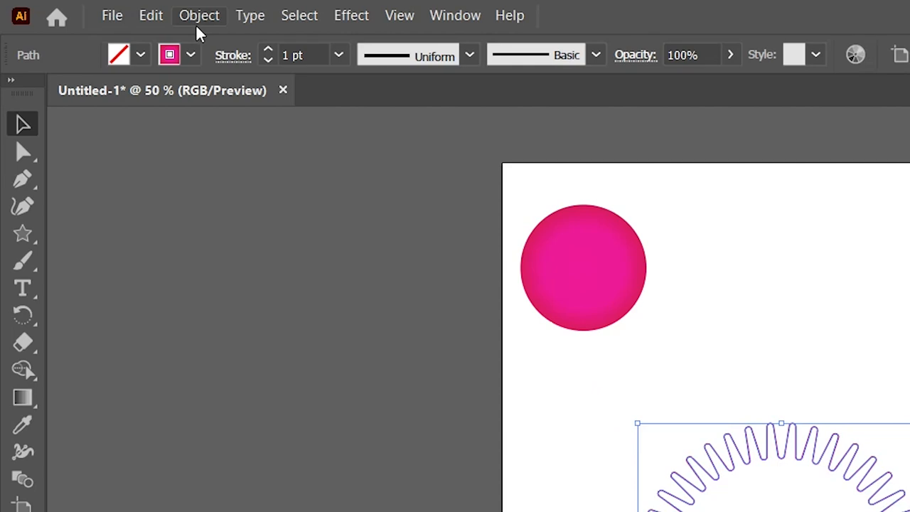
pyautogui.click(158, 17)
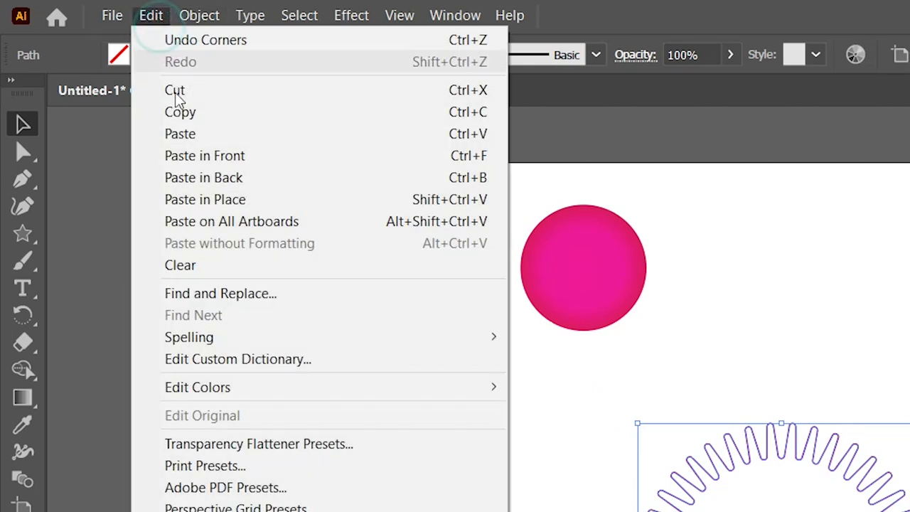
pyautogui.click(187, 114)
pyautogui.click(151, 15)
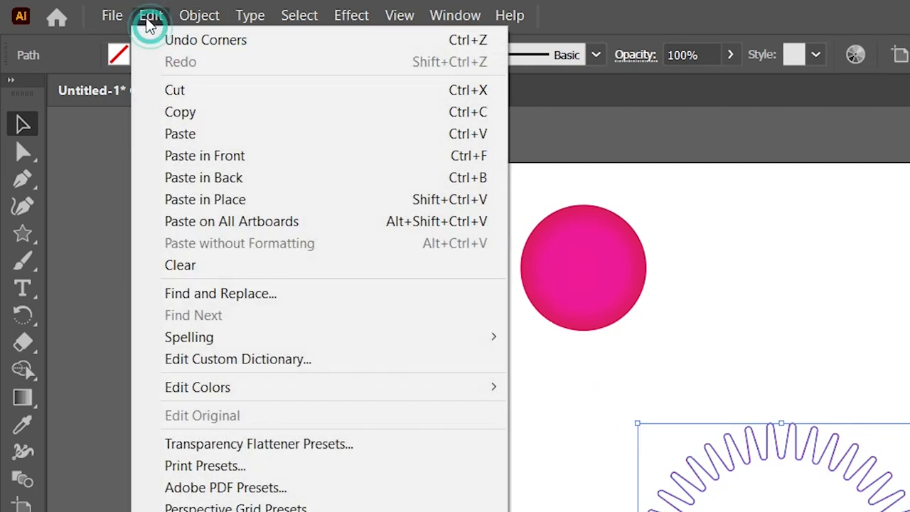
pyautogui.click(188, 155)
pyautogui.moveTo(483, 220); pyautogui.dragTo(416, 288)
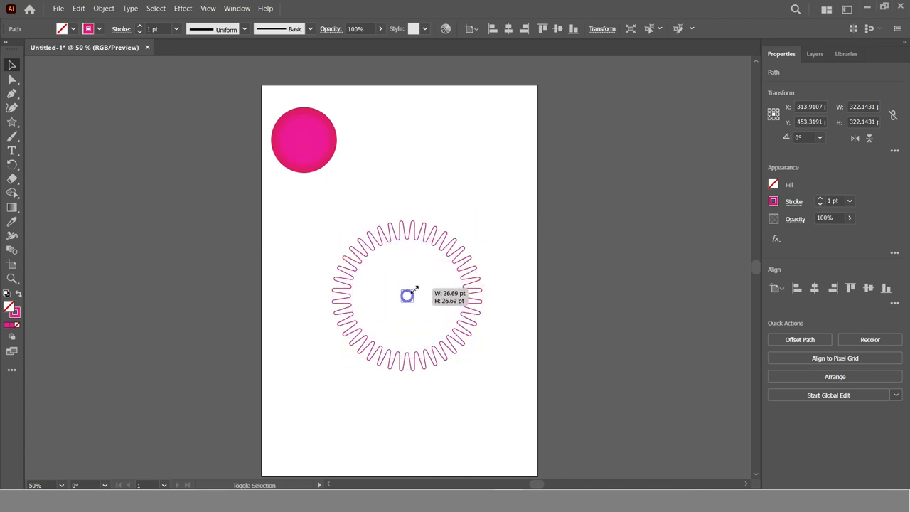
pyautogui.moveTo(415, 290); pyautogui.dragTo(414, 290)
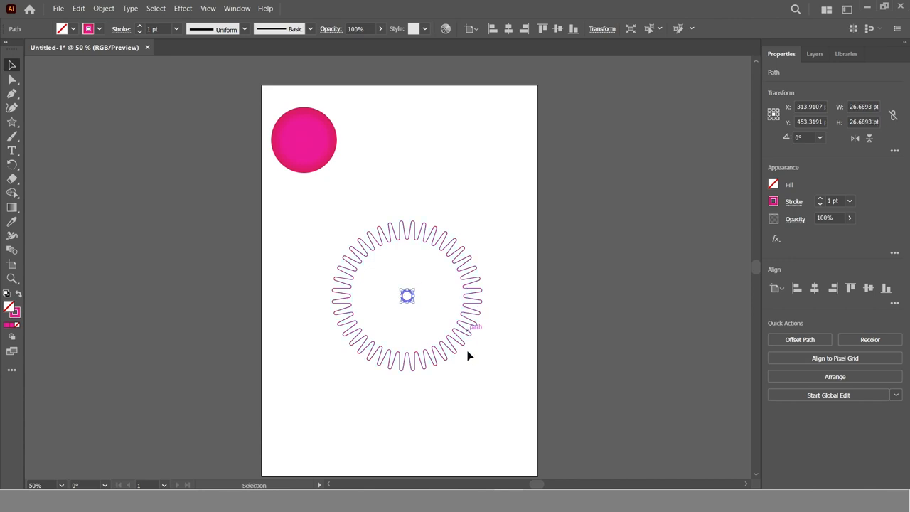
pyautogui.click(457, 396)
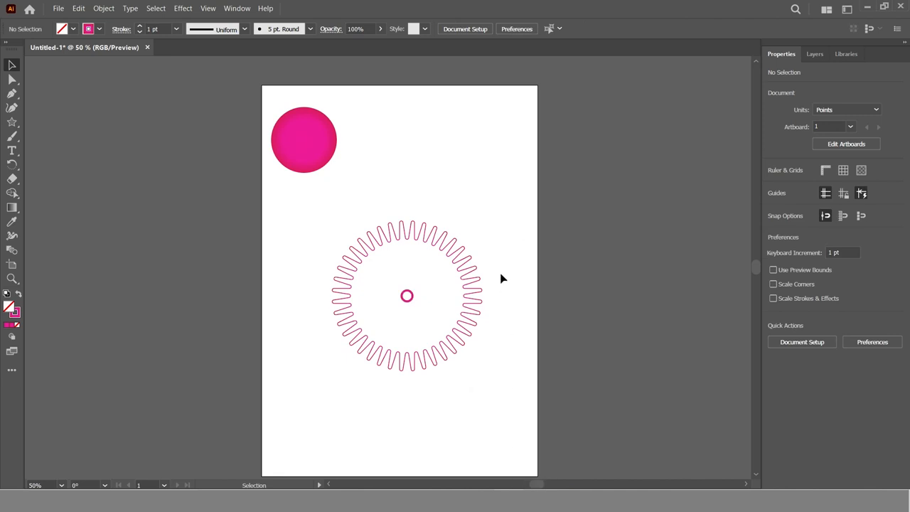
# Blend the large and small stars using Specified Steps spacing of 100
pyautogui.moveTo(283, 213); pyautogui.dragTo(554, 435)
pyautogui.click(103, 9)
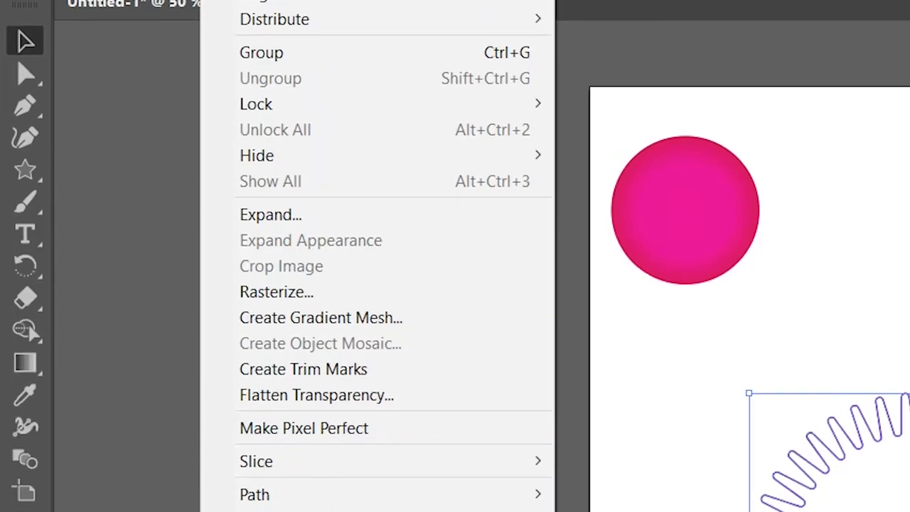
pyautogui.click(438, 489)
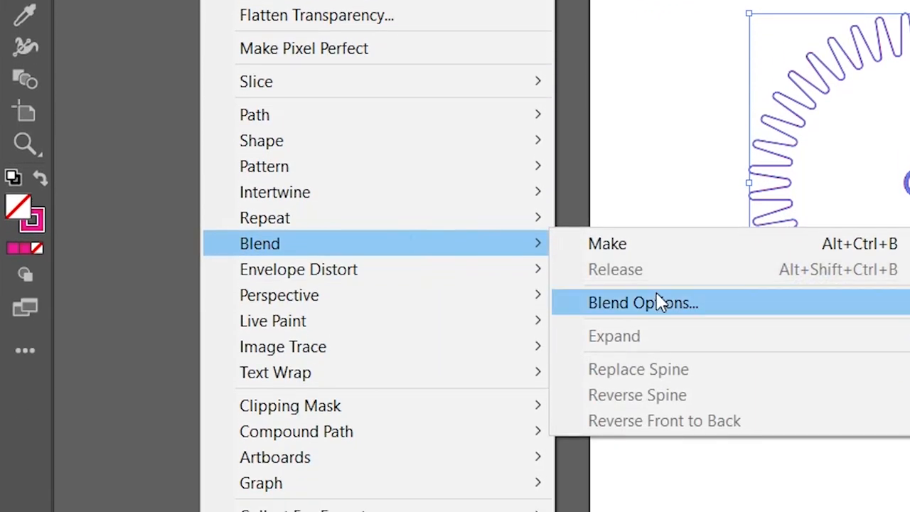
pyautogui.click(656, 303)
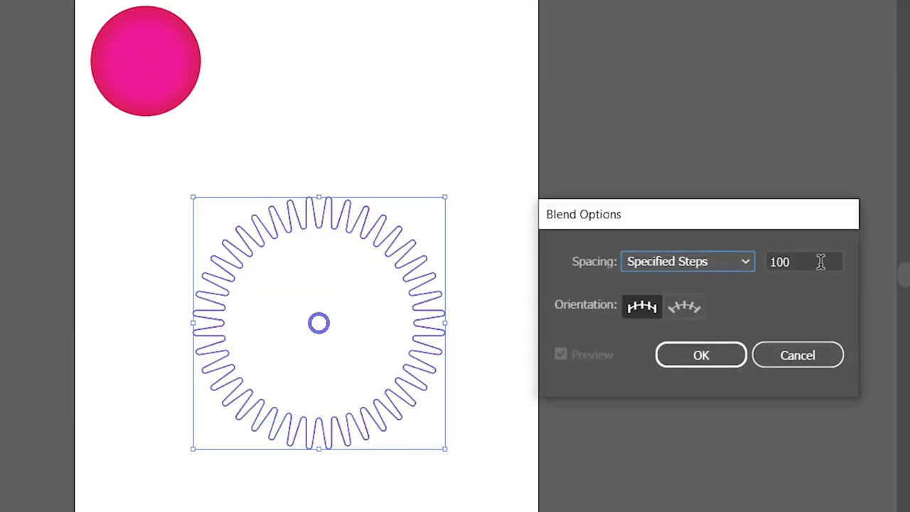
pyautogui.click(701, 355)
pyautogui.click(104, 9)
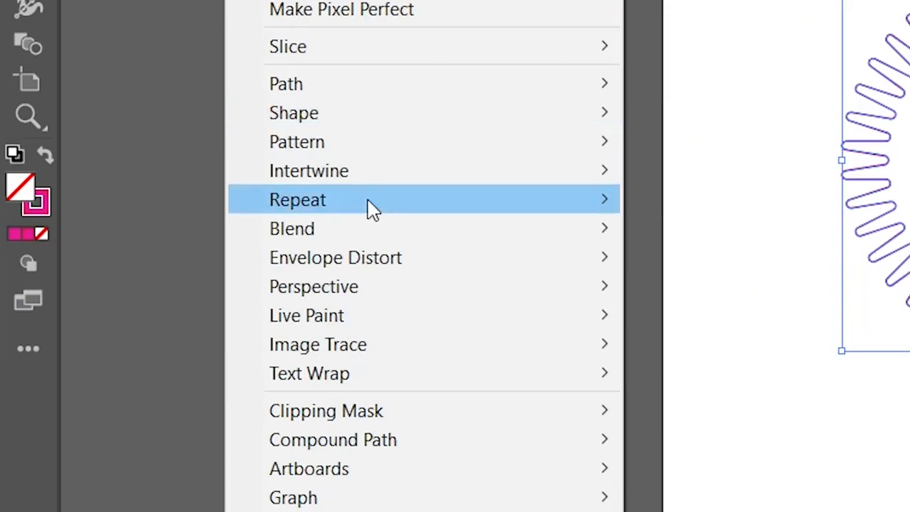
pyautogui.click(372, 313)
pyautogui.click(701, 322)
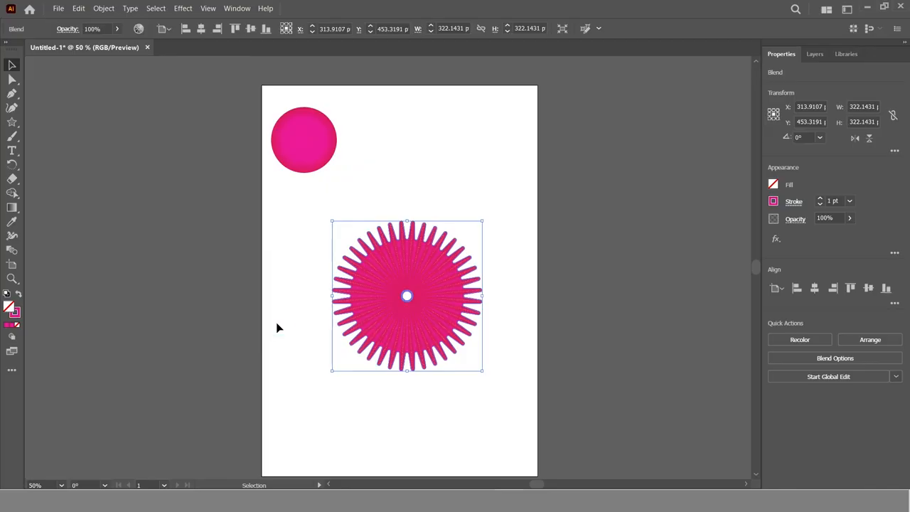
pyautogui.click(406, 449)
# Apply a Pucker & Bloat effect of -17% to the blended star shape
pyautogui.click(404, 318)
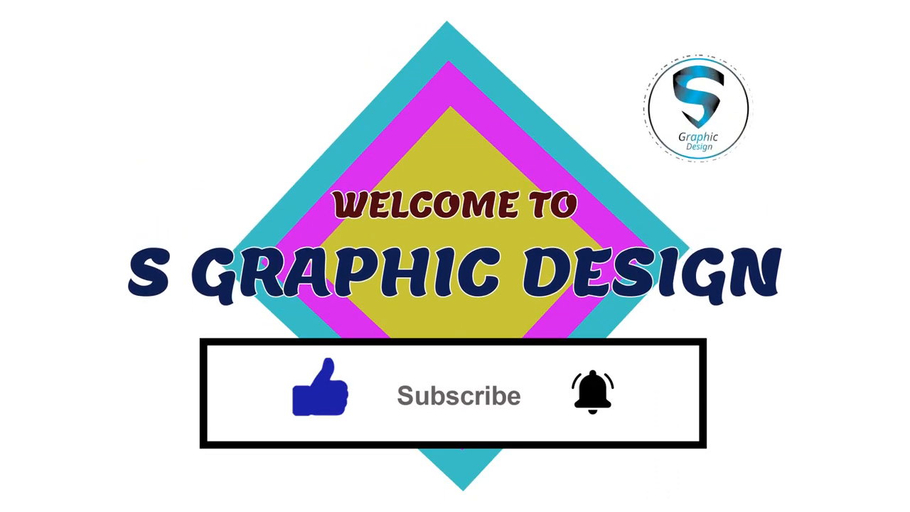
pyautogui.click(350, 14)
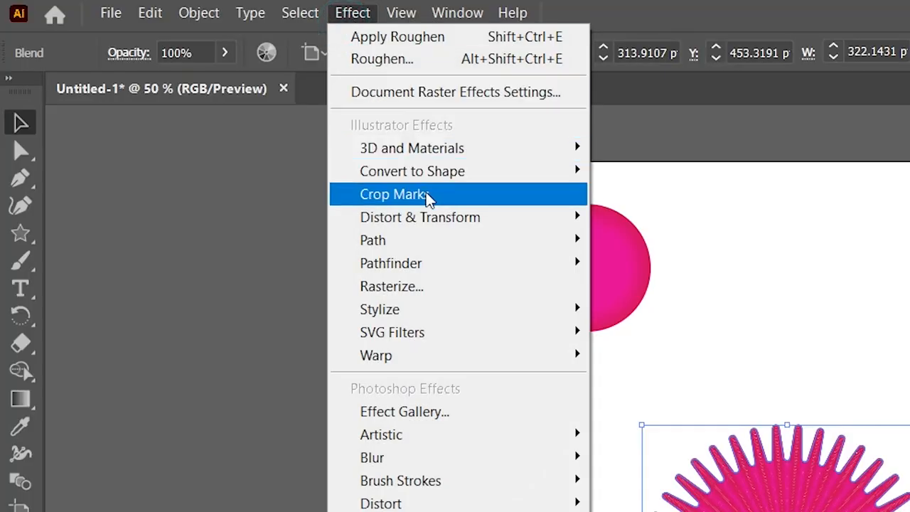
pyautogui.moveTo(437, 223)
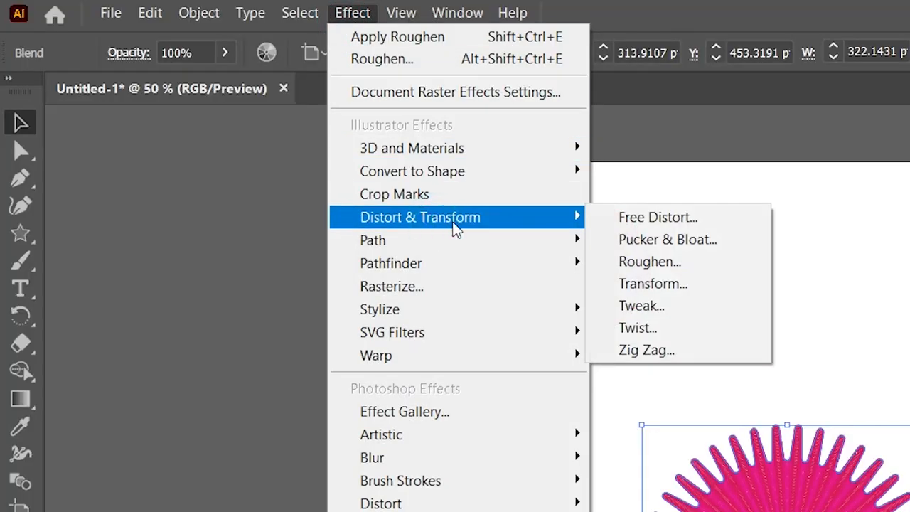
pyautogui.click(684, 240)
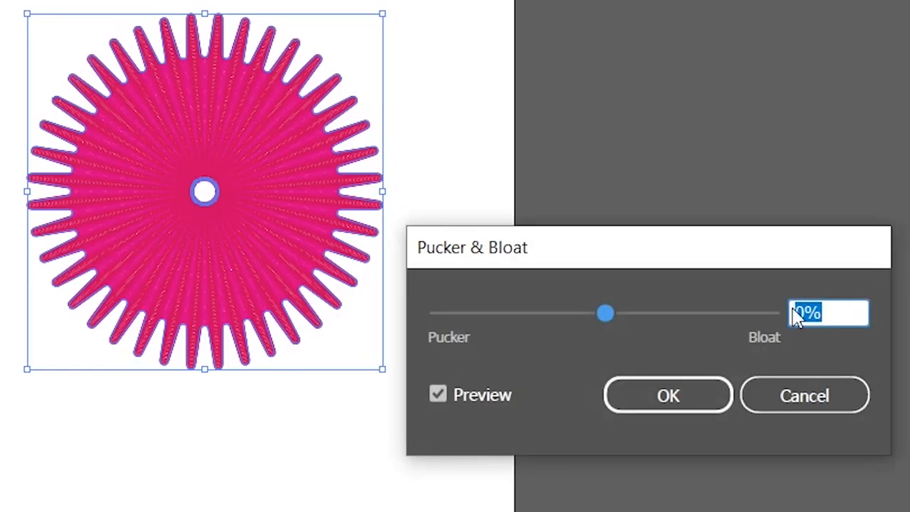
pyautogui.moveTo(602, 311); pyautogui.dragTo(594, 315)
pyautogui.click(665, 397)
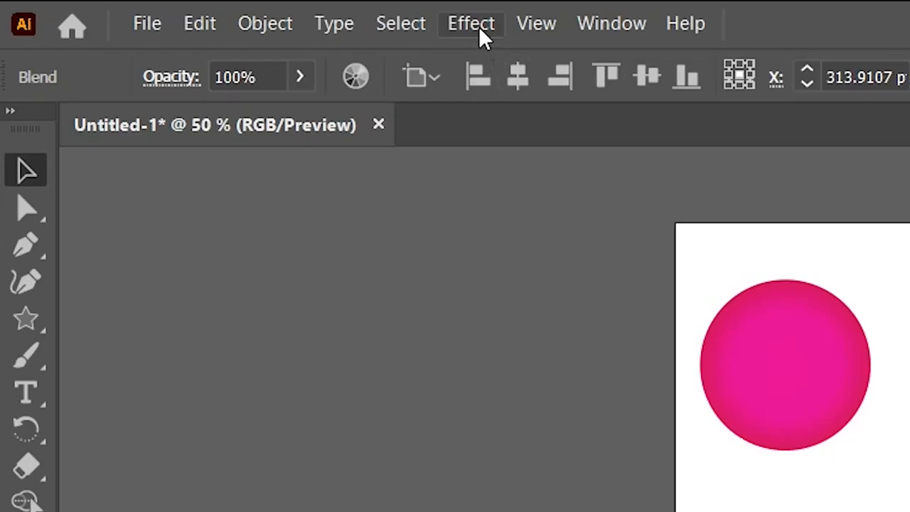
# Apply a Roughen effect to the blend with relative size 17%, detail 0/in and smooth points
pyautogui.click(476, 26)
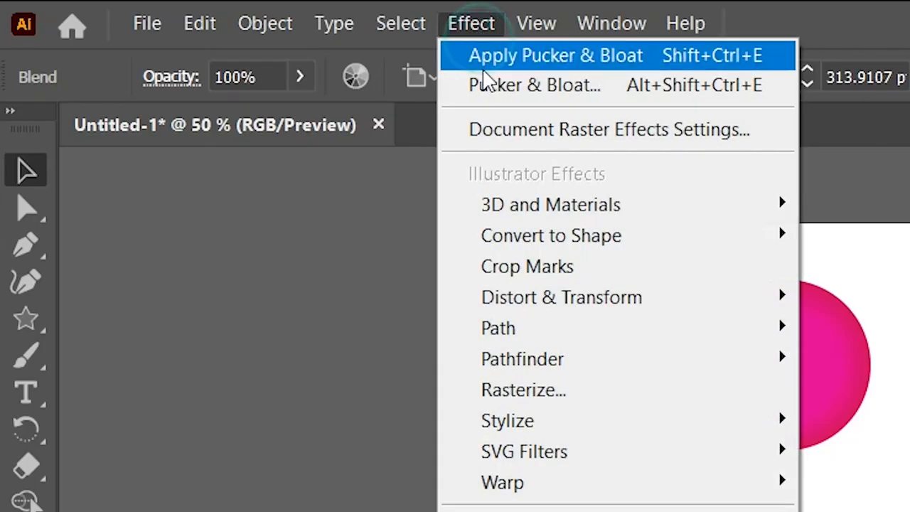
pyautogui.moveTo(552, 296)
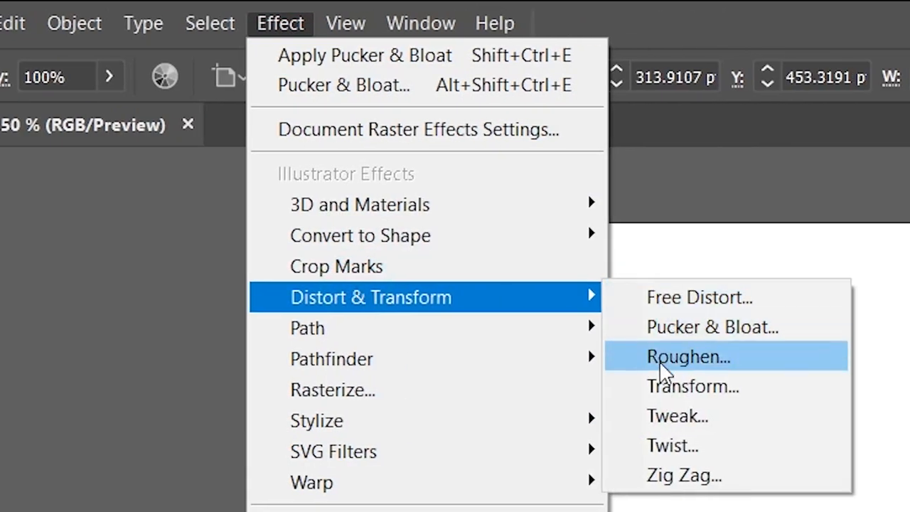
pyautogui.click(661, 364)
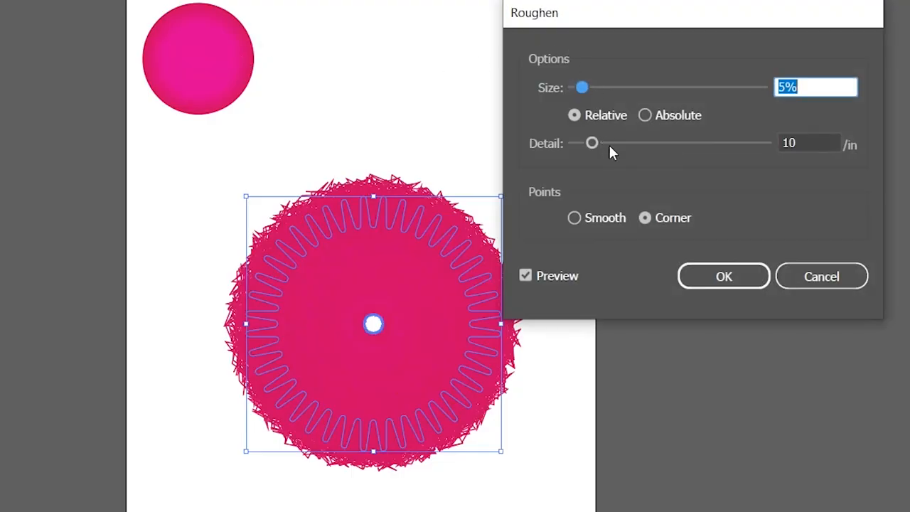
pyautogui.moveTo(589, 146); pyautogui.dragTo(492, 147)
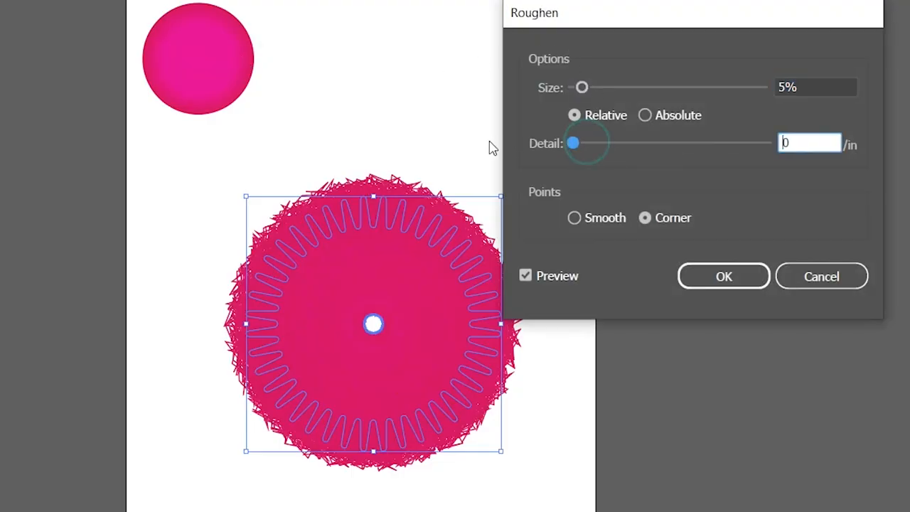
pyautogui.click(572, 219)
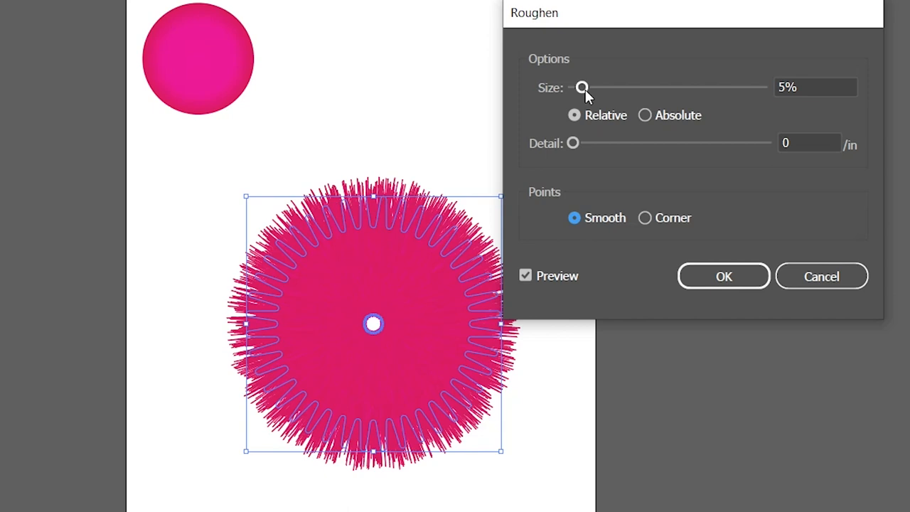
pyautogui.moveTo(582, 87); pyautogui.dragTo(593, 90)
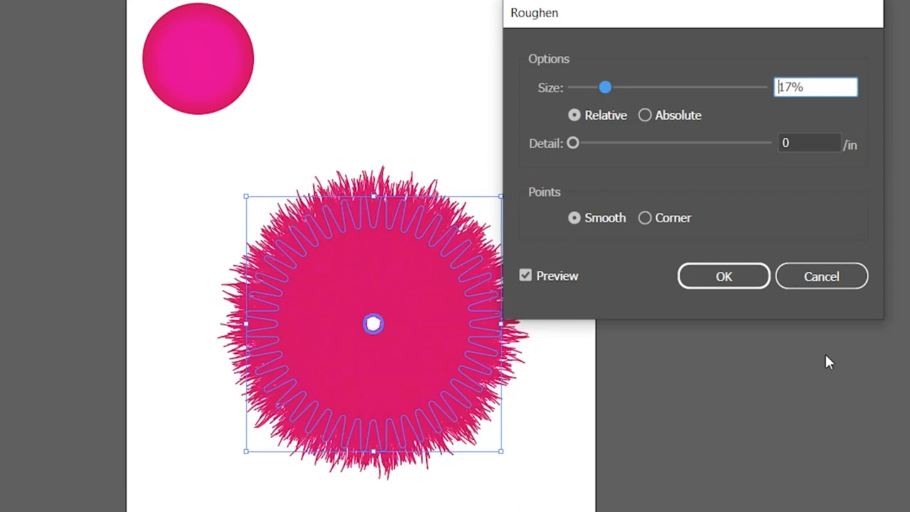
pyautogui.click(744, 286)
pyautogui.click(515, 498)
# Isolate the blend and move its small center star straight up to about Y 175 pt, above the fur ball
pyautogui.click(374, 325)
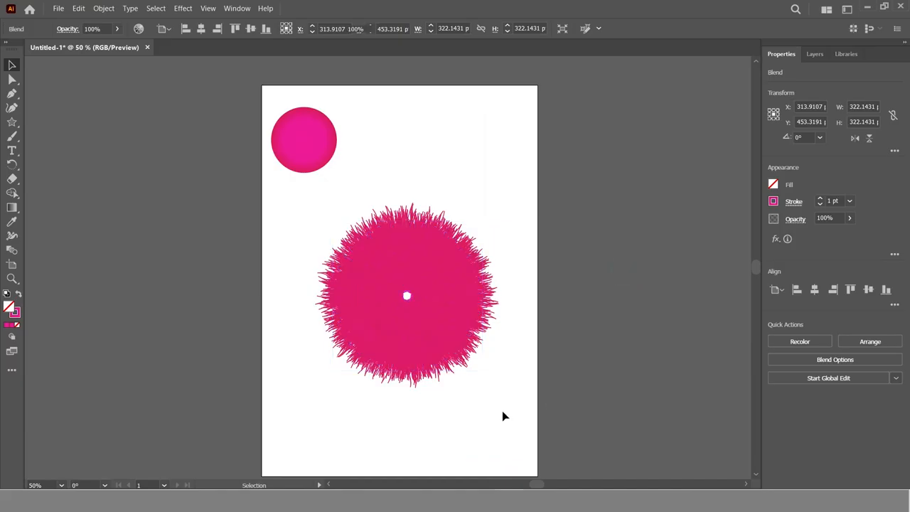
pyautogui.doubleClick(411, 298)
pyautogui.click(410, 297)
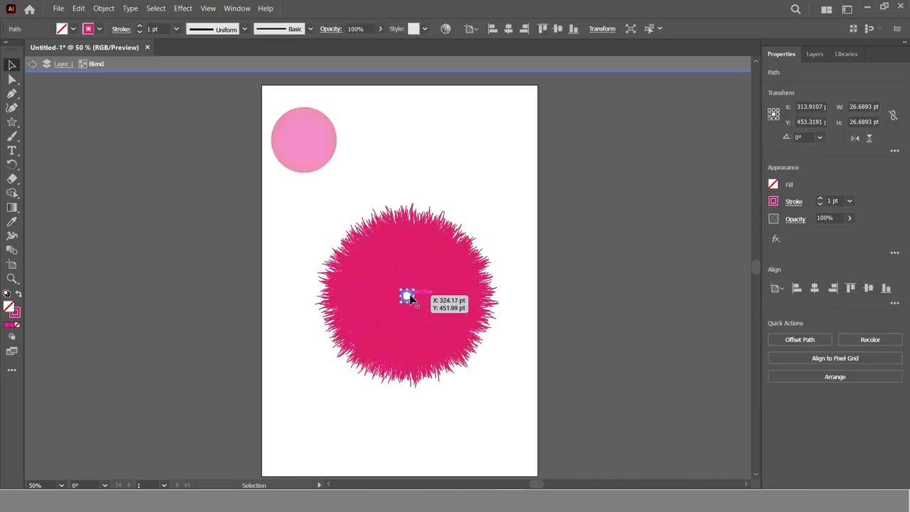
pyautogui.moveTo(410, 297); pyautogui.dragTo(410, 167)
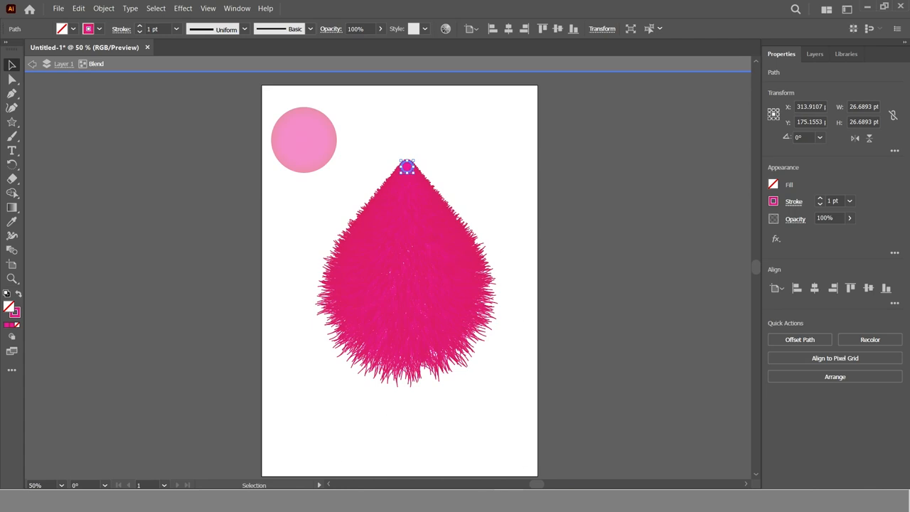
# Select the whole blend and give it the pink radial gradient as a fill
pyautogui.click(773, 202)
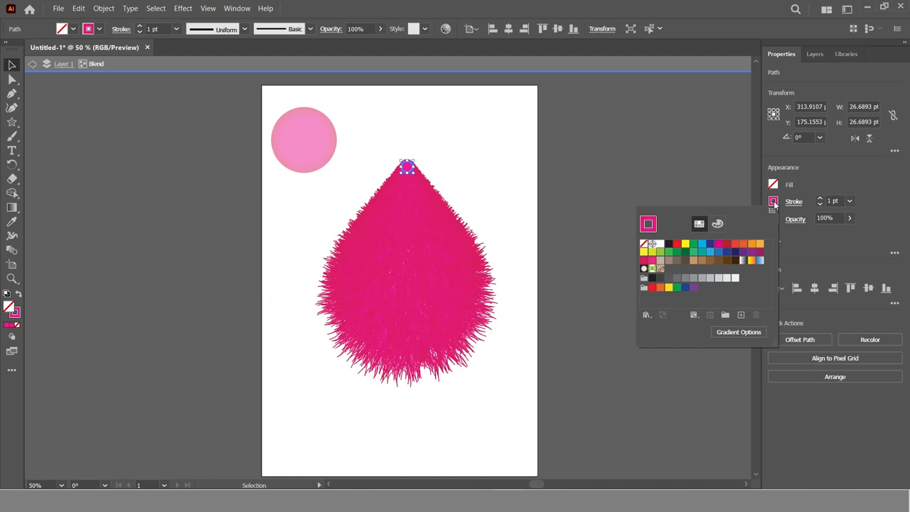
pyautogui.click(774, 202)
pyautogui.click(12, 207)
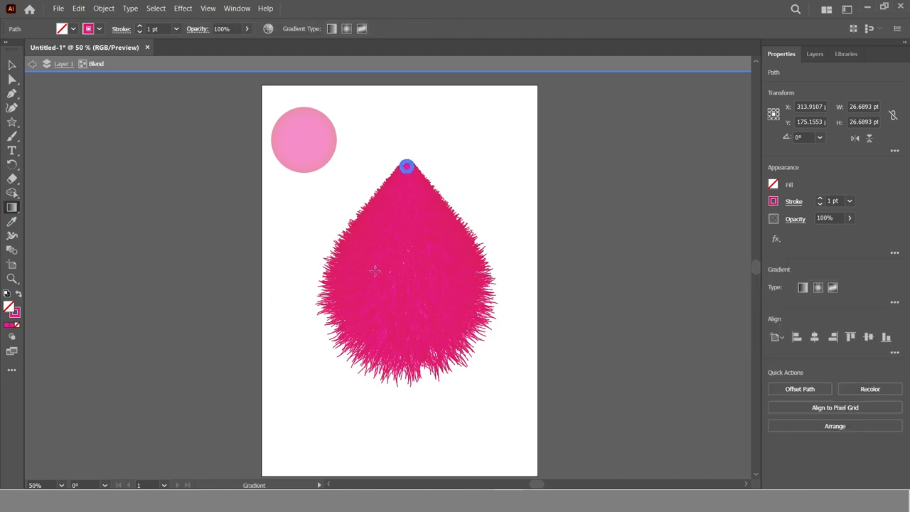
pyautogui.press('v')
pyautogui.click(400, 296)
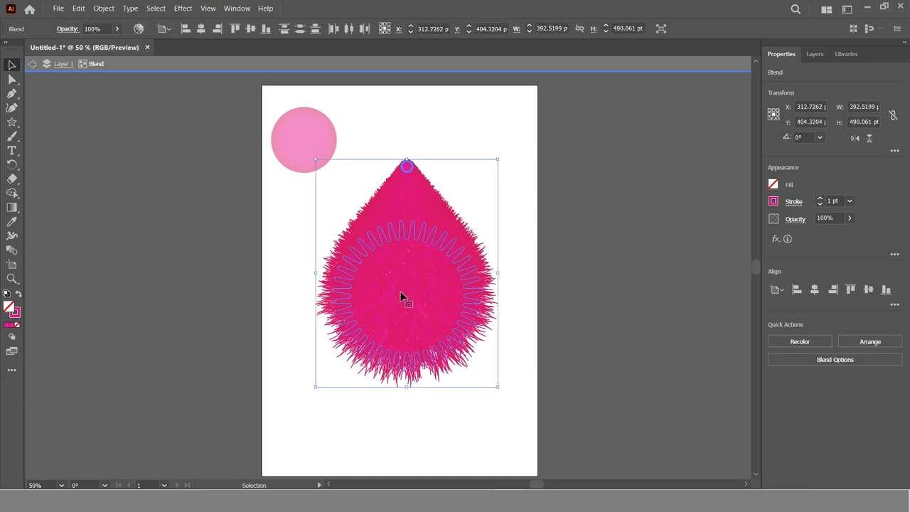
pyautogui.click(12, 207)
pyautogui.click(893, 304)
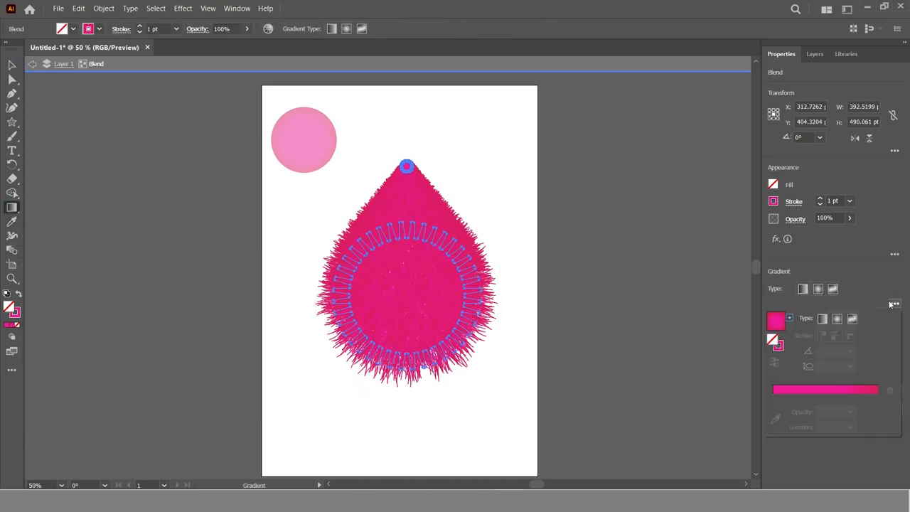
pyautogui.click(828, 392)
pyautogui.moveTo(829, 396); pyautogui.dragTo(864, 398)
pyautogui.click(874, 398)
pyautogui.click(890, 391)
pyautogui.click(878, 398)
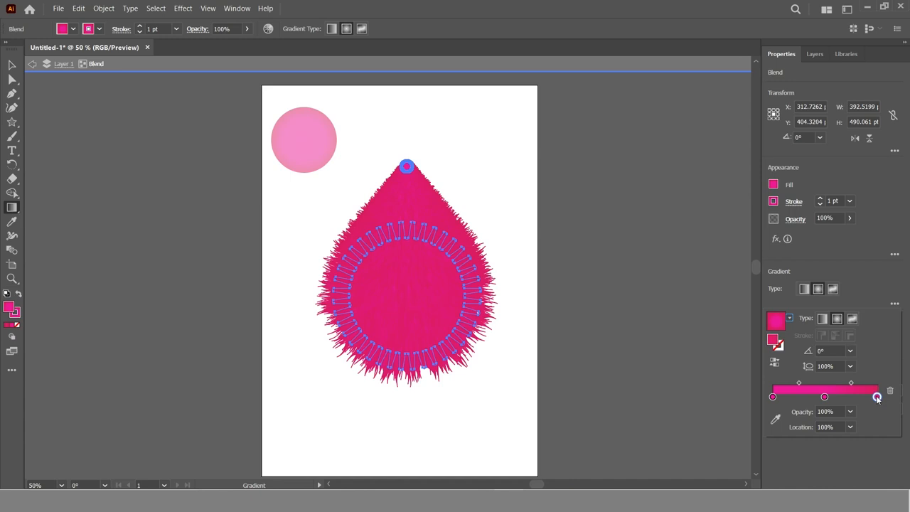
# Set the fill gradient's end stop to a light gray and move its middle stop to about 30%
pyautogui.doubleClick(877, 400)
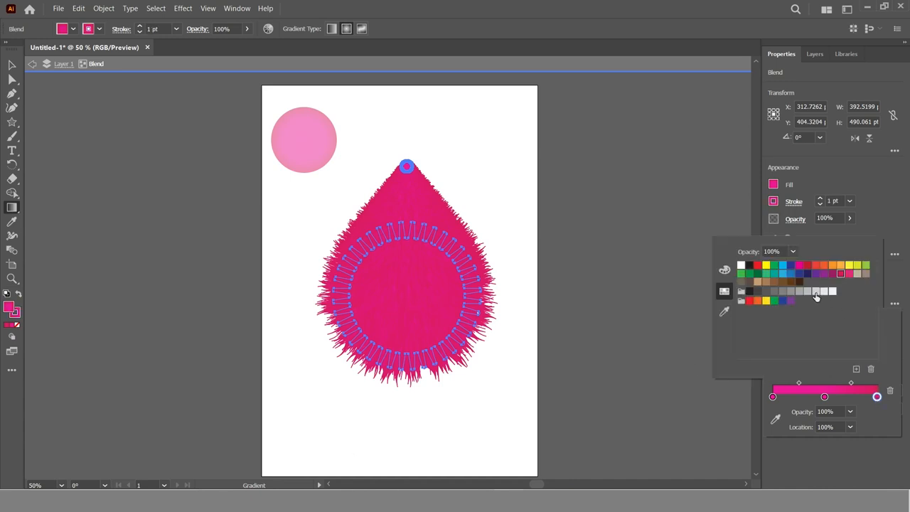
pyautogui.click(823, 292)
pyautogui.click(818, 294)
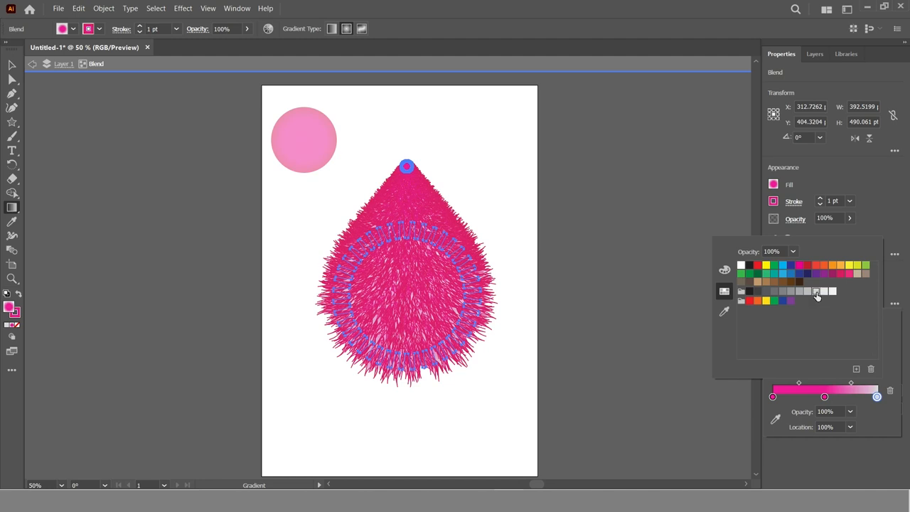
pyautogui.click(826, 294)
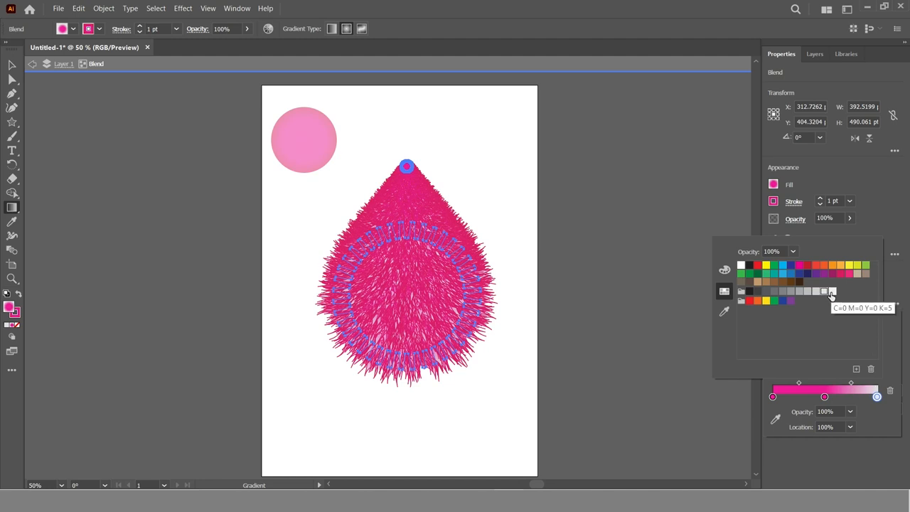
pyautogui.moveTo(824, 396); pyautogui.dragTo(804, 397)
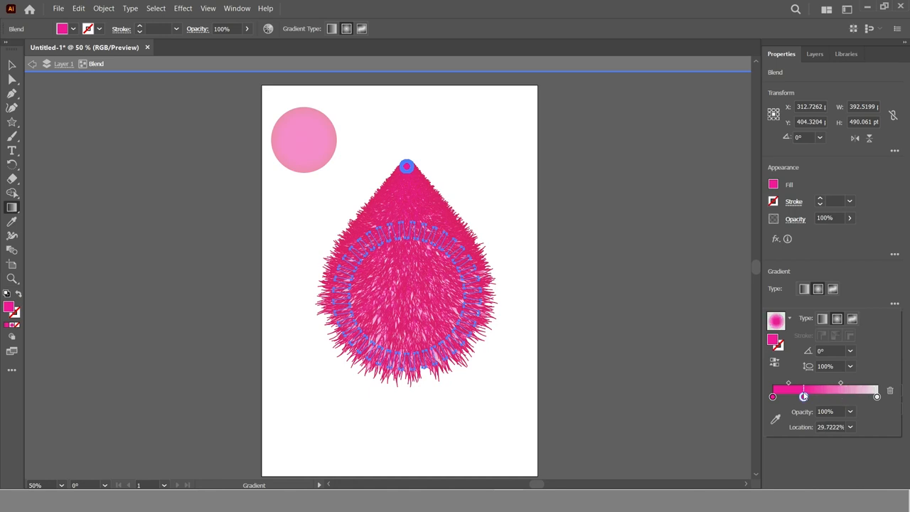
# Exit isolation mode and move the furry shape straight down about 60 pt
pyautogui.click(29, 64)
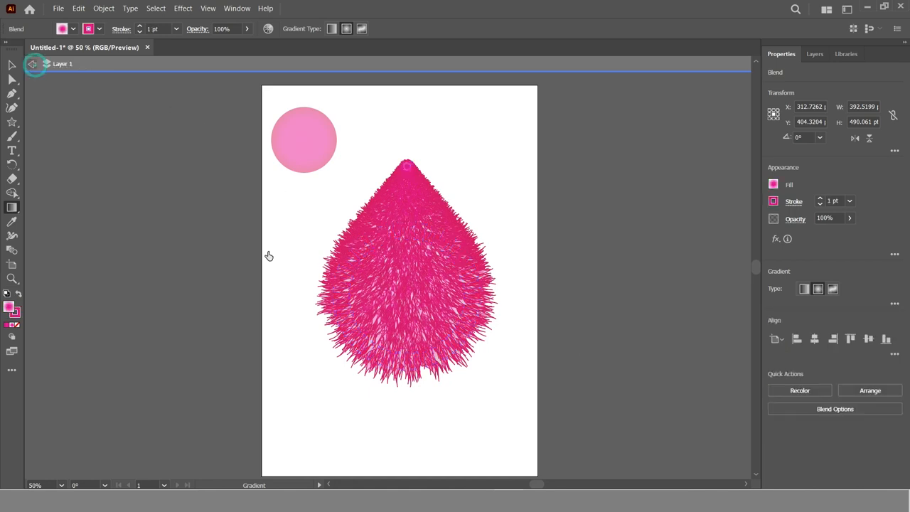
pyautogui.click(32, 64)
pyautogui.click(13, 65)
pyautogui.moveTo(381, 269); pyautogui.dragTo(403, 296)
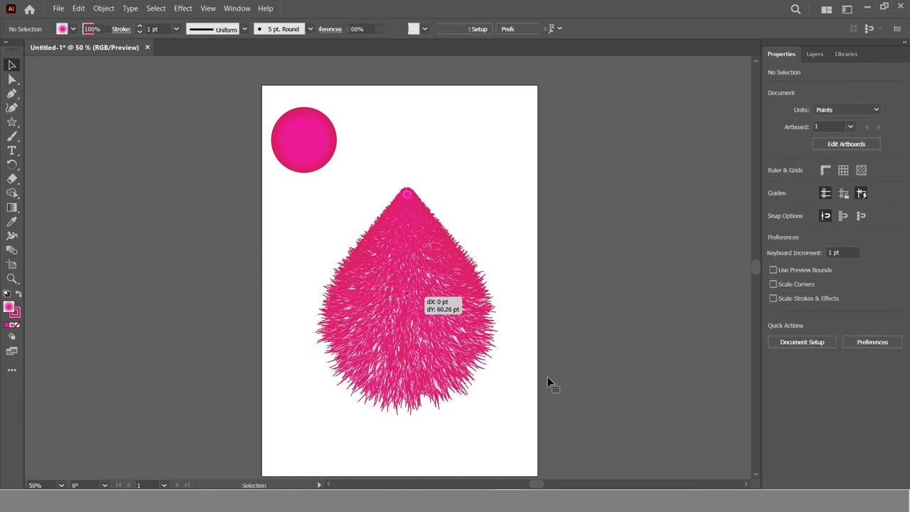
# Isolate the blend and set its large star's fill to None
pyautogui.doubleClick(434, 277)
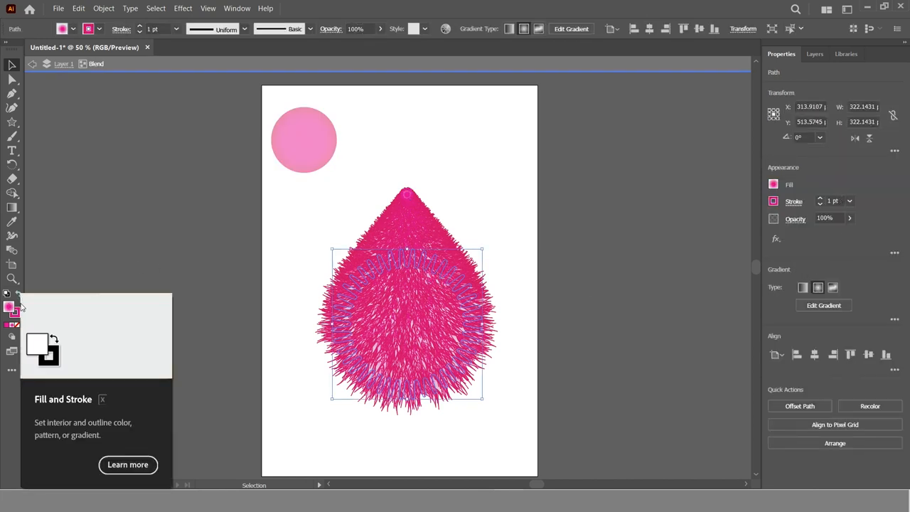
pyautogui.click(773, 184)
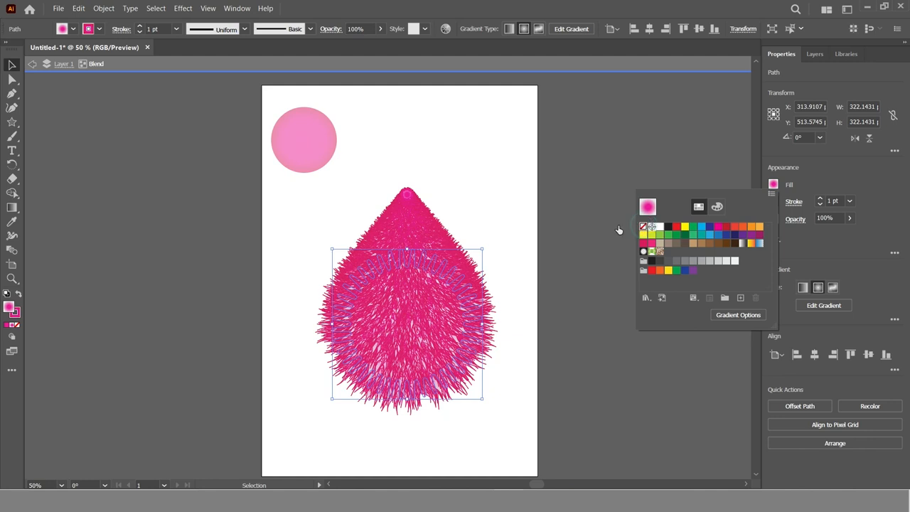
pyautogui.click(581, 192)
pyautogui.click(593, 300)
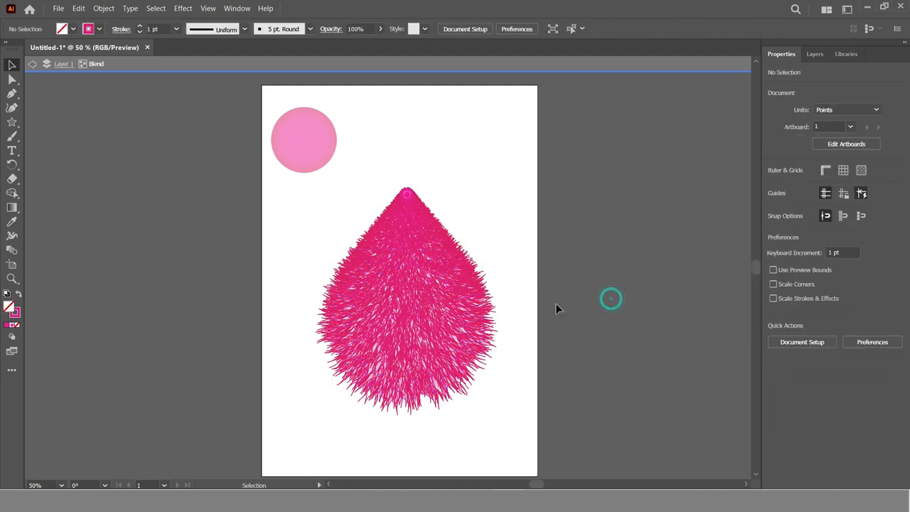
# Change the whole blend's stroke to solid magenta and exit isolation mode
pyautogui.click(475, 272)
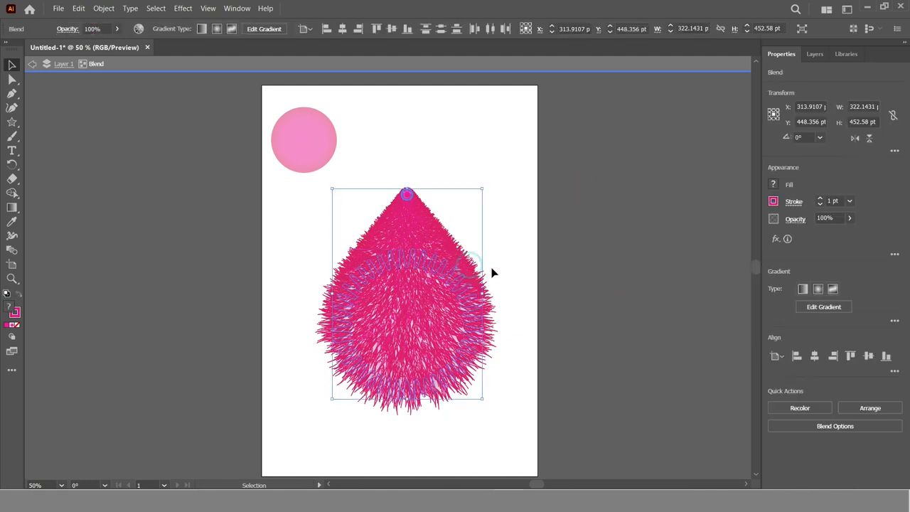
pyautogui.click(774, 202)
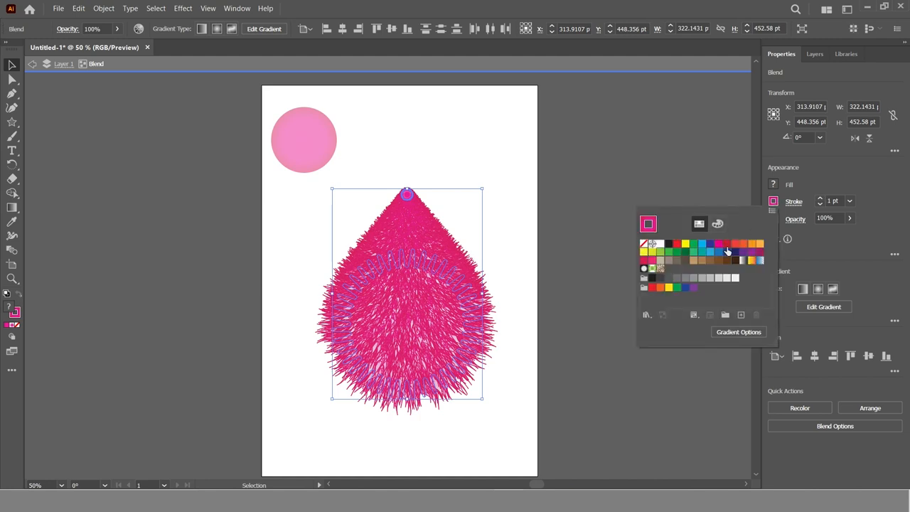
pyautogui.click(720, 246)
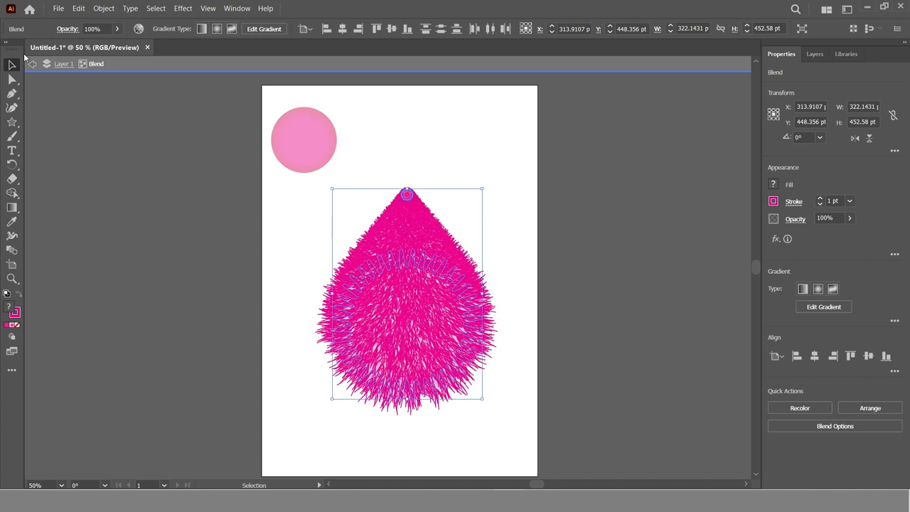
pyautogui.click(39, 151)
pyautogui.click(32, 64)
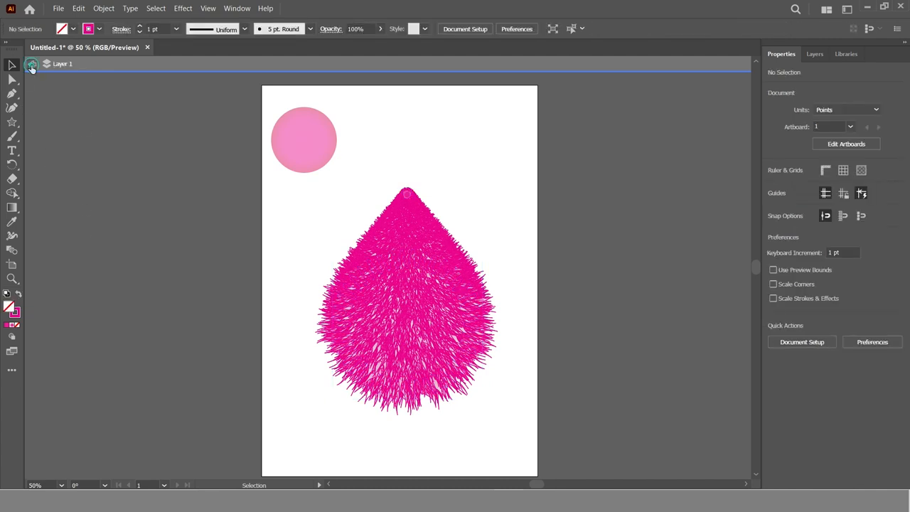
pyautogui.click(32, 64)
pyautogui.click(578, 368)
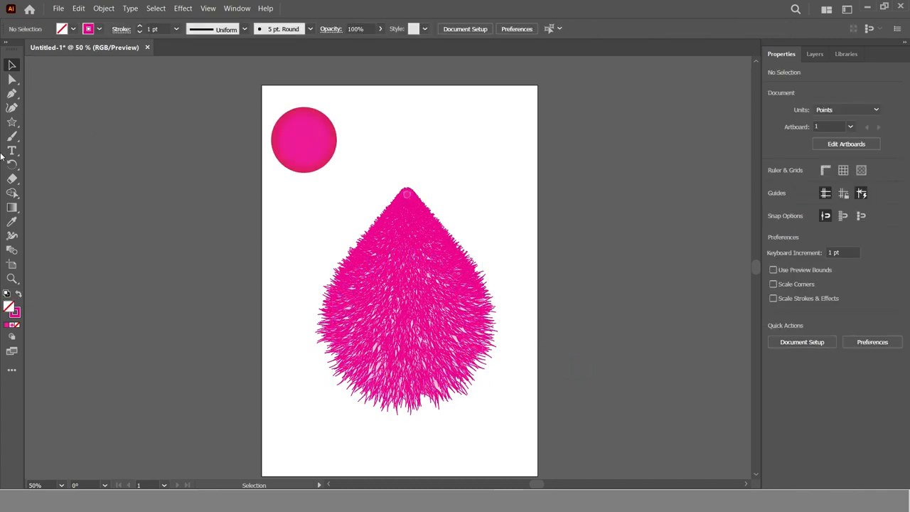
# Draw a circle about 91 pt in diameter above the furry shape and give it a black stroke
pyautogui.click(12, 121)
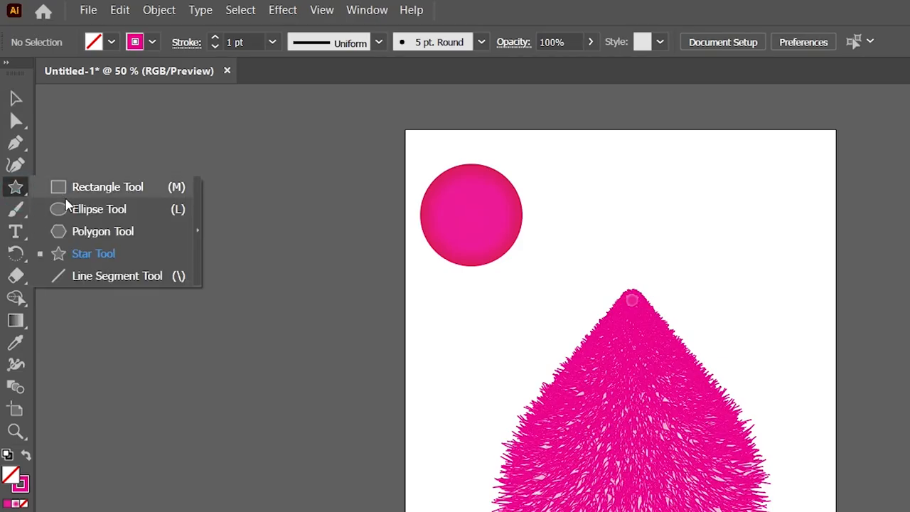
pyautogui.click(67, 206)
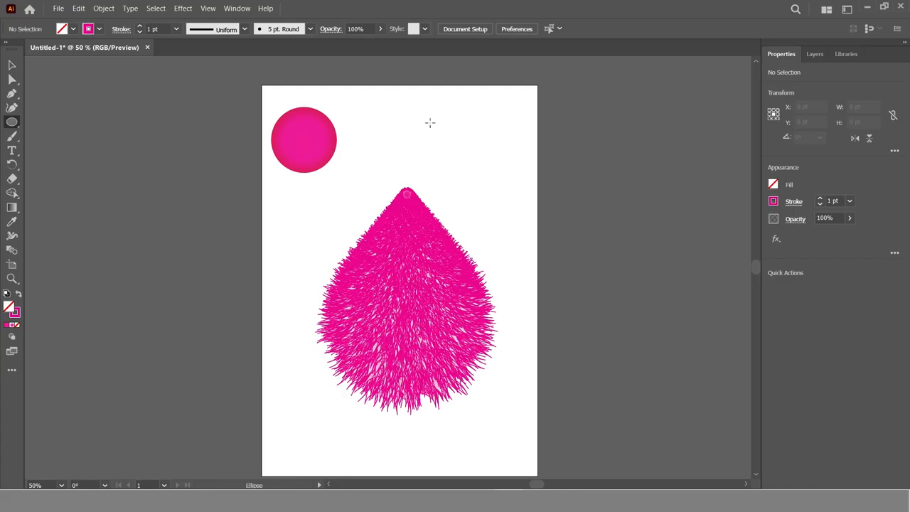
pyautogui.moveTo(429, 122); pyautogui.dragTo(453, 144)
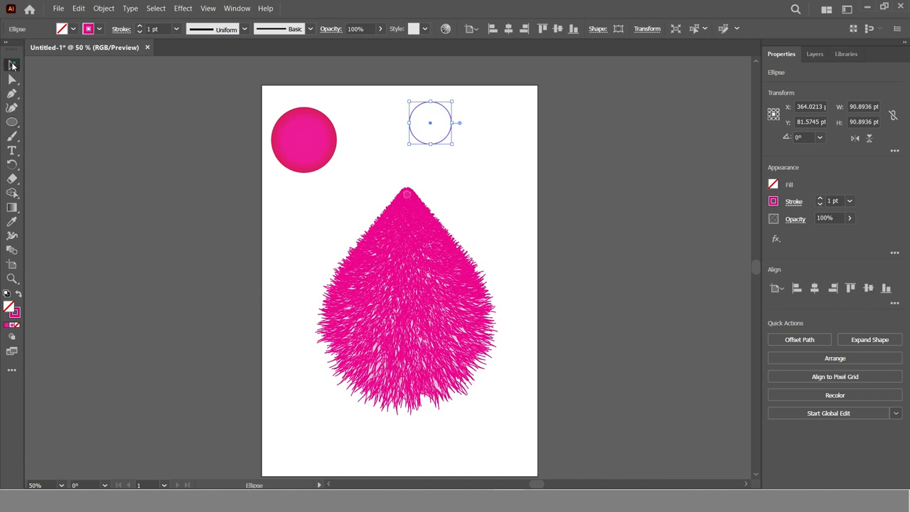
pyautogui.click(12, 65)
pyautogui.click(89, 29)
pyautogui.click(38, 45)
pyautogui.click(464, 151)
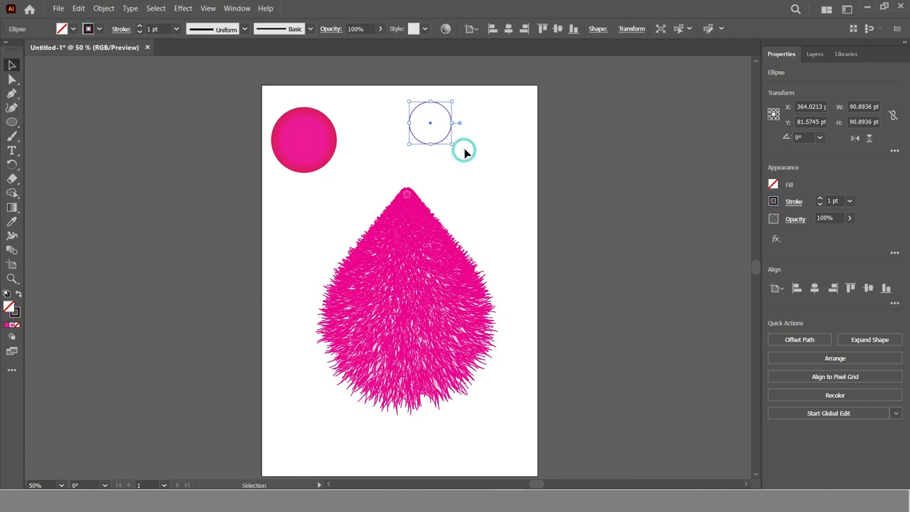
# Resize the circle into an upright ellipse about 64 pt wide and 73 pt high
pyautogui.press('z')
pyautogui.click(447, 135)
pyautogui.click(344, 265)
pyautogui.click(12, 62)
pyautogui.moveTo(462, 206); pyautogui.dragTo(420, 210)
pyautogui.click(435, 233)
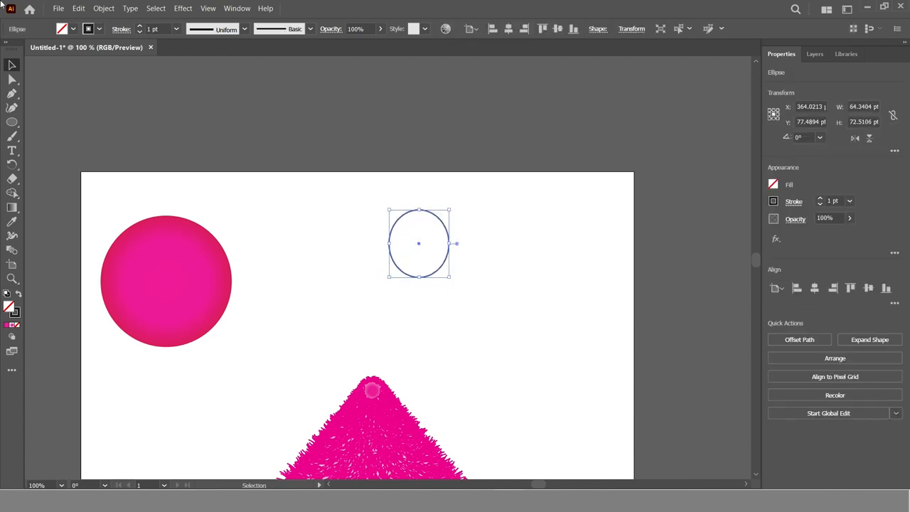
# Duplicate the ellipse and scale the copy to about 36 by 41 pt inside the original's lower right area
pyautogui.click(77, 9)
pyautogui.click(98, 59)
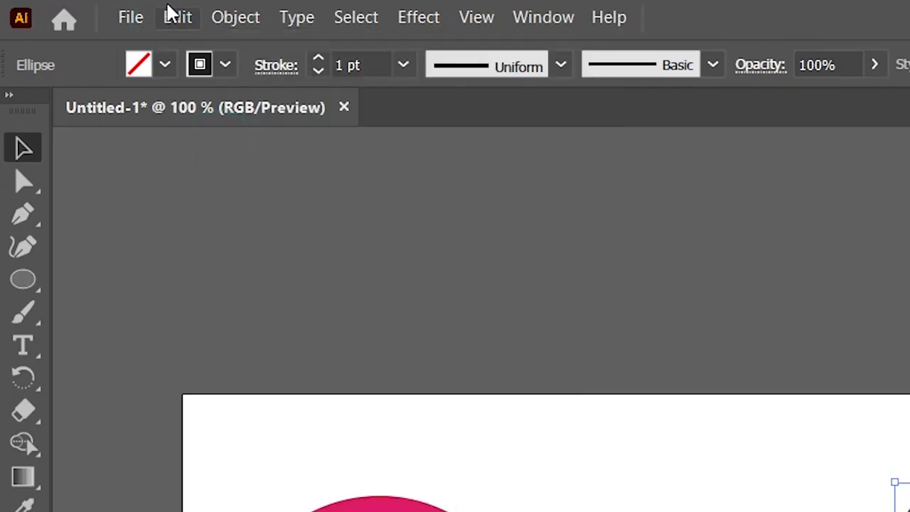
pyautogui.click(174, 14)
pyautogui.click(199, 197)
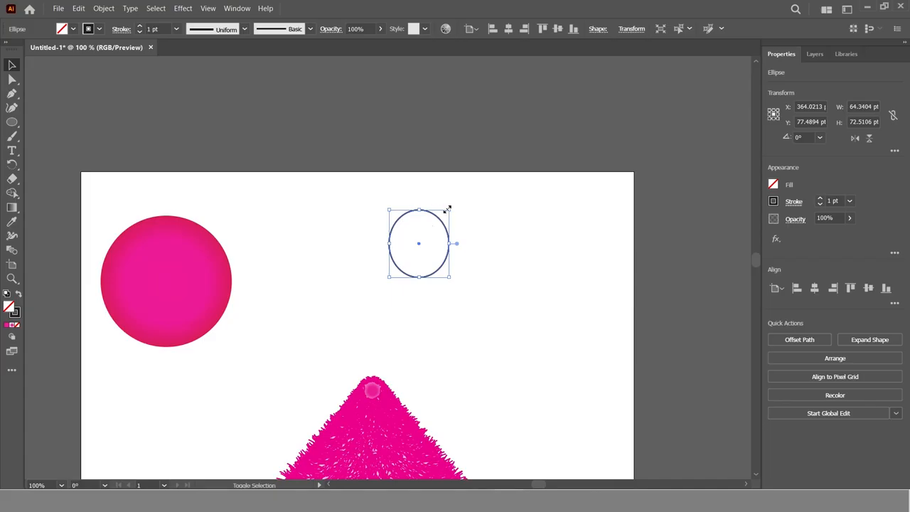
pyautogui.moveTo(448, 209); pyautogui.dragTo(428, 256)
pyautogui.moveTo(426, 258); pyautogui.dragTo(425, 252)
# Paste a copy of the inner ellipse in front, shrink it to about 22 by 25 pt as a pupil, and fill it black without a stroke
pyautogui.click(78, 7)
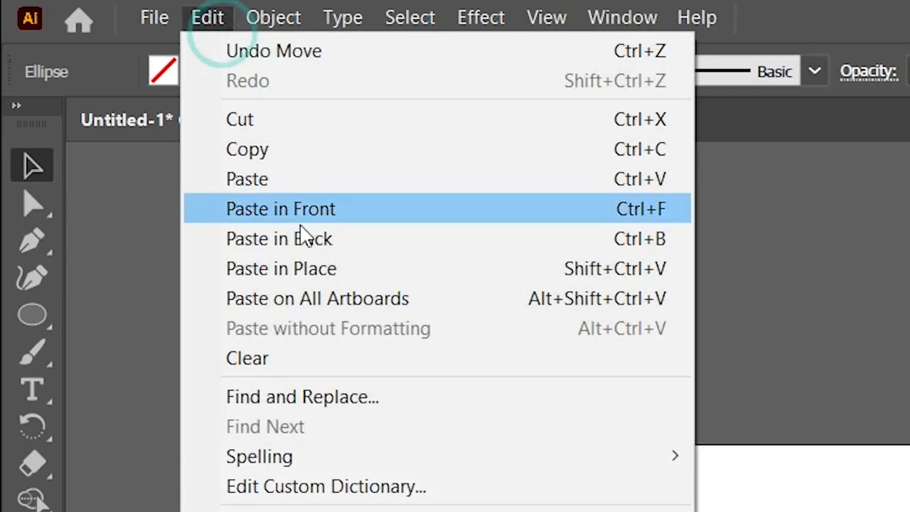
pyautogui.click(297, 151)
pyautogui.click(205, 21)
pyautogui.click(354, 220)
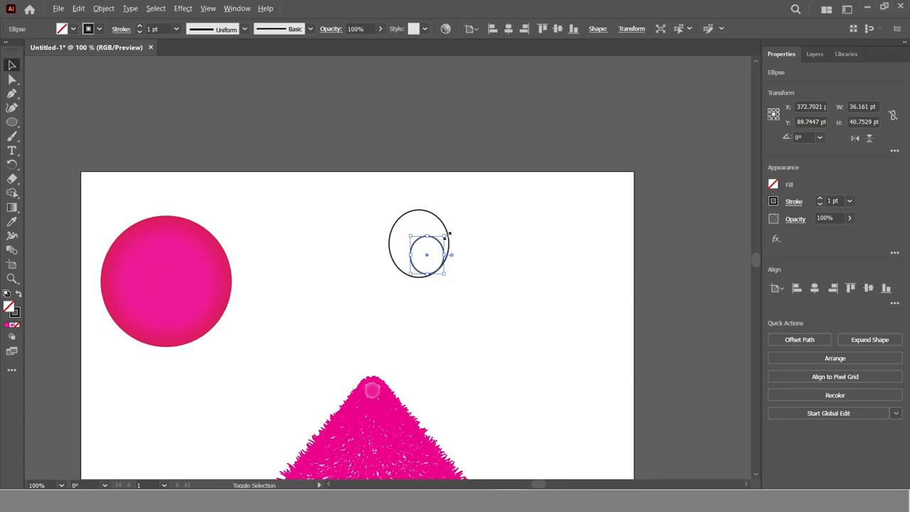
pyautogui.moveTo(443, 239); pyautogui.dragTo(433, 264)
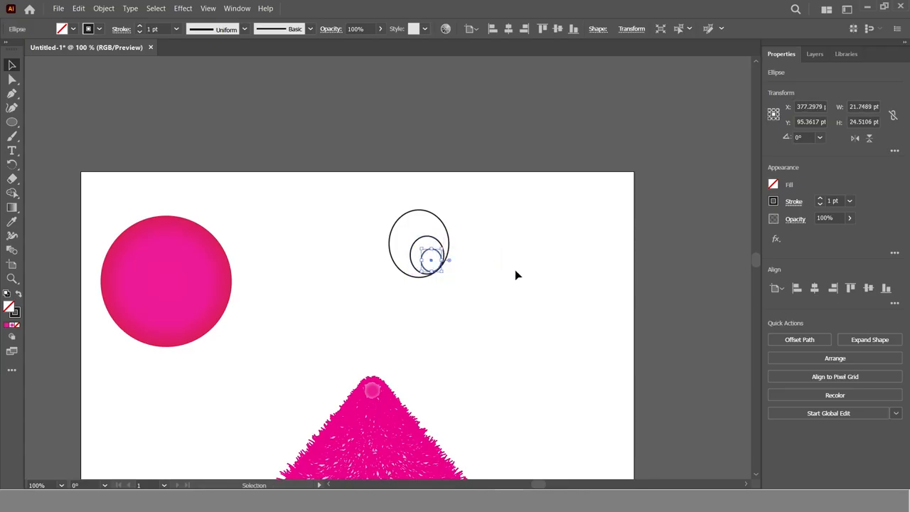
pyautogui.click(18, 295)
pyautogui.click(503, 354)
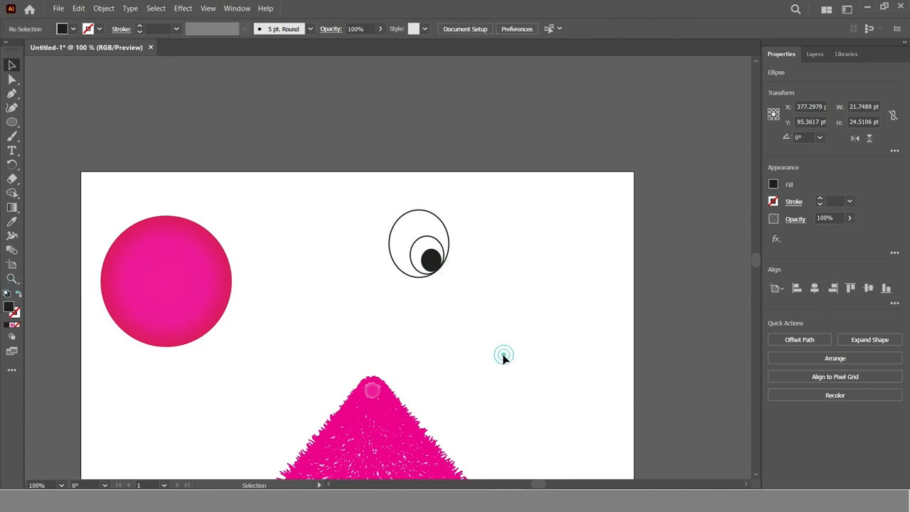
# Fill the middle ellipse with light blue and remove its stroke to form the iris
pyautogui.click(429, 237)
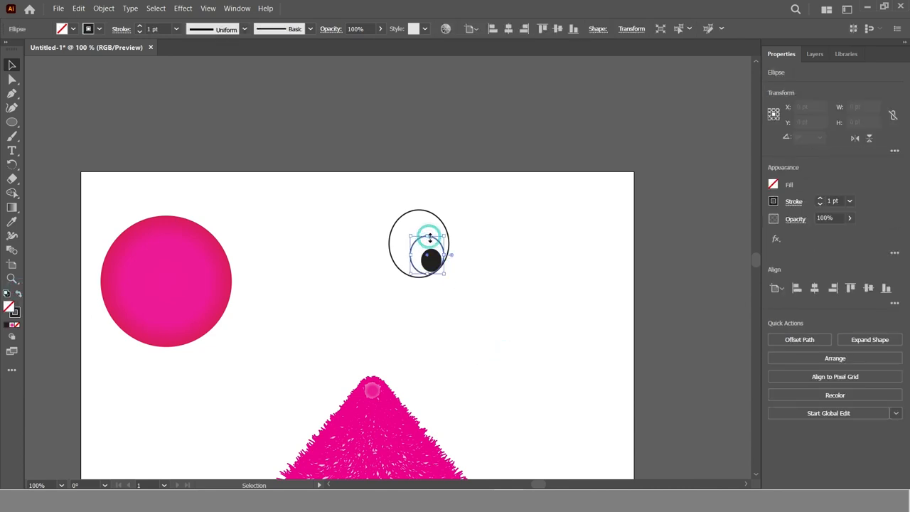
pyautogui.click(96, 31)
pyautogui.click(66, 51)
pyautogui.click(200, 110)
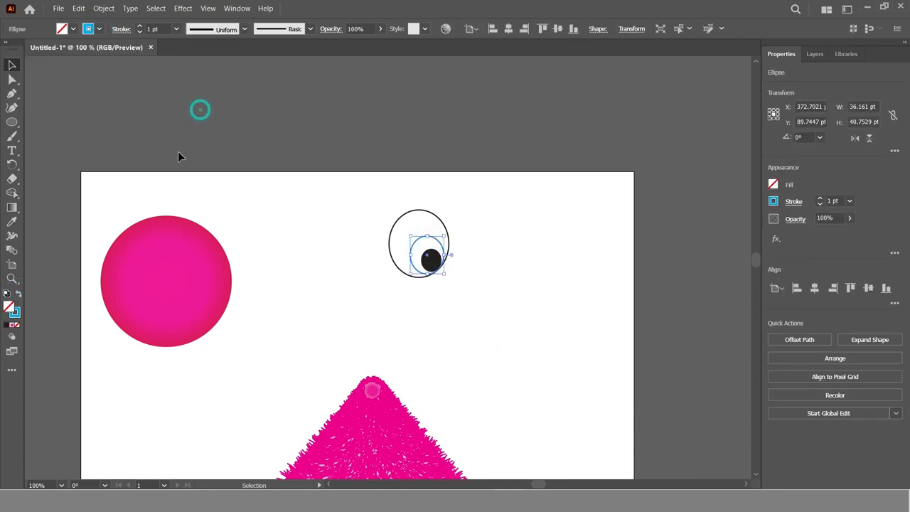
pyautogui.click(19, 294)
pyautogui.click(431, 235)
pyautogui.moveTo(450, 183); pyautogui.dragTo(399, 215)
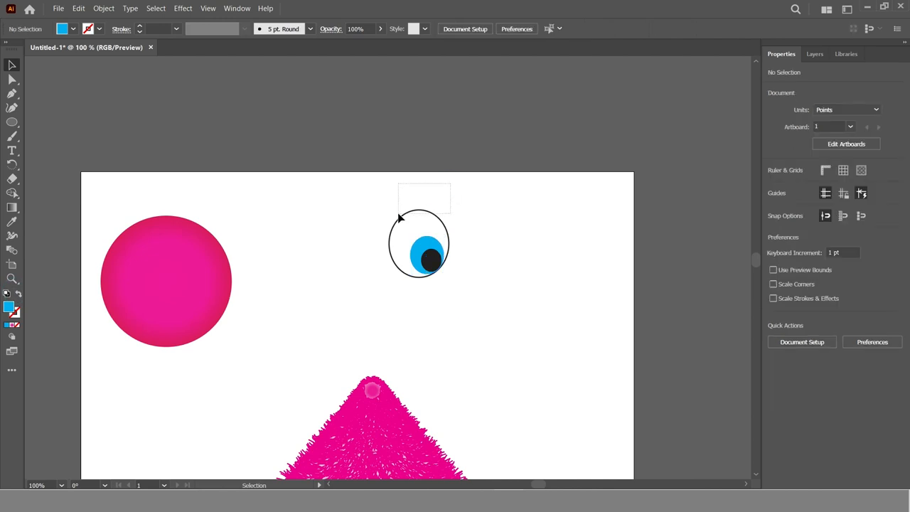
# Duplicate the black pupil and scale the copy to about 5.7 by 6.5 pt near the top of the iris
pyautogui.press('z')
pyautogui.click(435, 260)
pyautogui.click(372, 265)
pyautogui.click(374, 277)
pyautogui.click(13, 65)
pyautogui.click(427, 270)
pyautogui.click(78, 8)
pyautogui.click(96, 58)
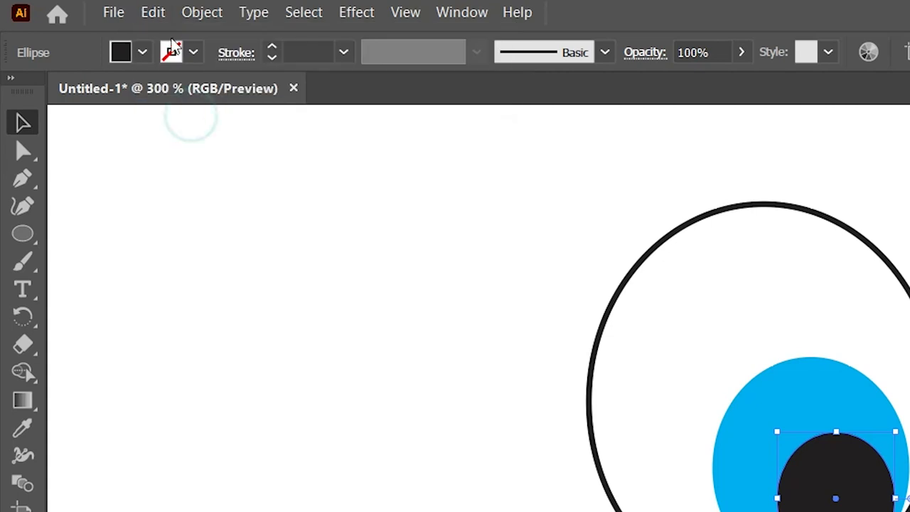
pyautogui.click(153, 13)
pyautogui.click(220, 138)
pyautogui.moveTo(895, 431); pyautogui.dragTo(894, 455)
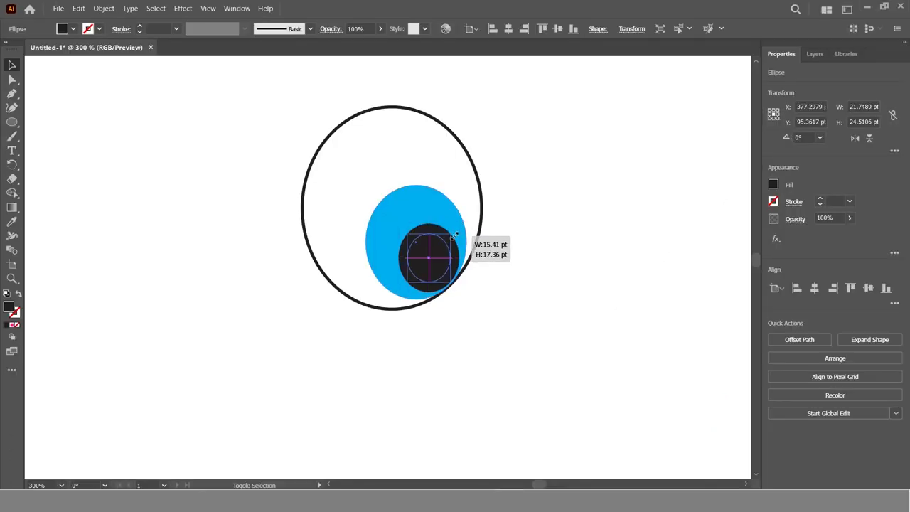
pyautogui.moveTo(456, 234); pyautogui.dragTo(431, 199)
# Fill the tiny ellipse white and place it and a smaller copy as highlights at the pupil's upper and lower-left edges
pyautogui.click(773, 186)
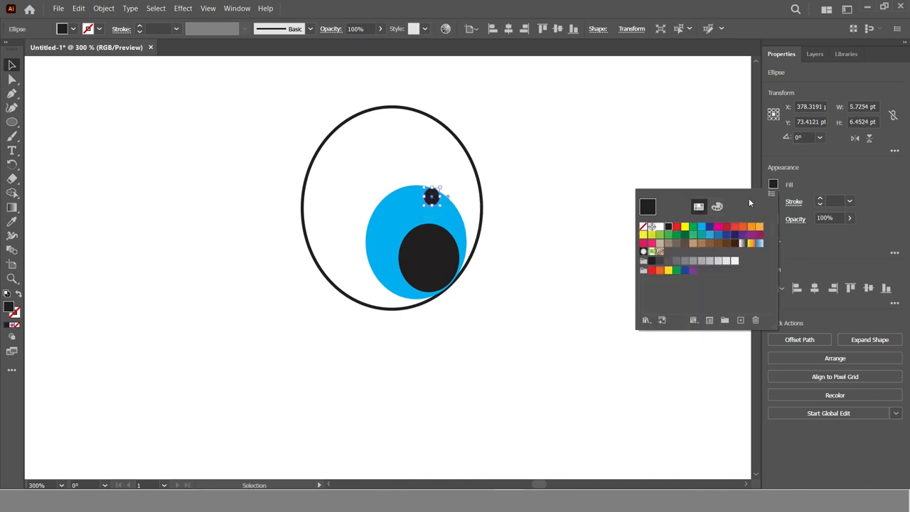
pyautogui.click(655, 226)
pyautogui.click(559, 311)
pyautogui.moveTo(430, 202); pyautogui.dragTo(437, 222)
pyautogui.click(413, 325)
pyautogui.click(529, 294)
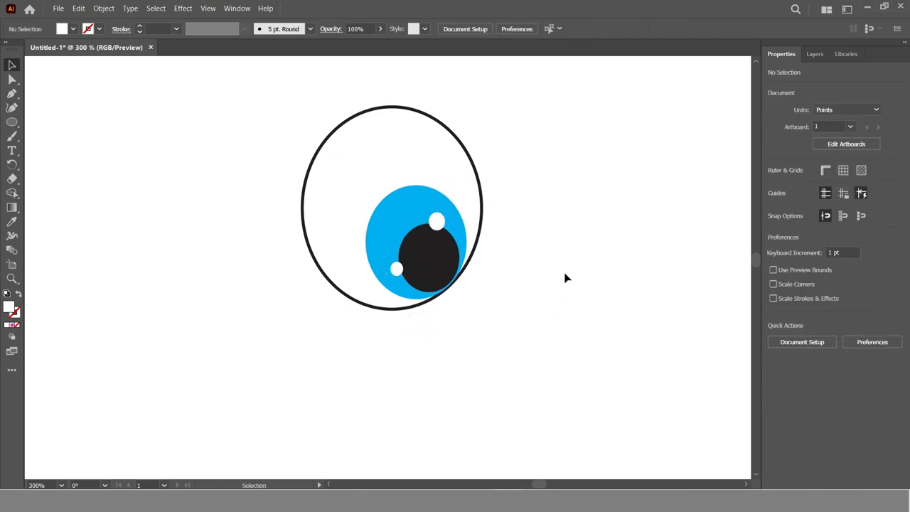
# Select all the eye parts and move the eye down to about X 355 pt, Y 118 pt
pyautogui.hotkey('ctrl', '-')
pyautogui.hotkey('ctrl', '-')
pyautogui.hotkey('ctrl', '-')
pyautogui.hotkey('ctrl', '-')
pyautogui.hotkey('ctrl', '-')
pyautogui.click(384, 275)
pyautogui.scroll(-3, 393, 265)
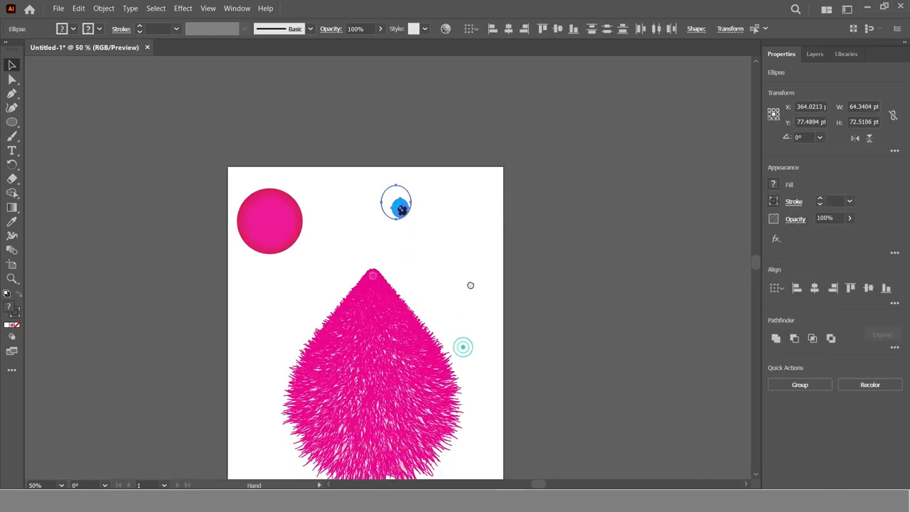
pyautogui.moveTo(400, 151); pyautogui.dragTo(391, 168)
# Replace the eye's black outer outline with a white fill and no stroke
pyautogui.click(89, 29)
pyautogui.click(25, 51)
pyautogui.click(374, 123)
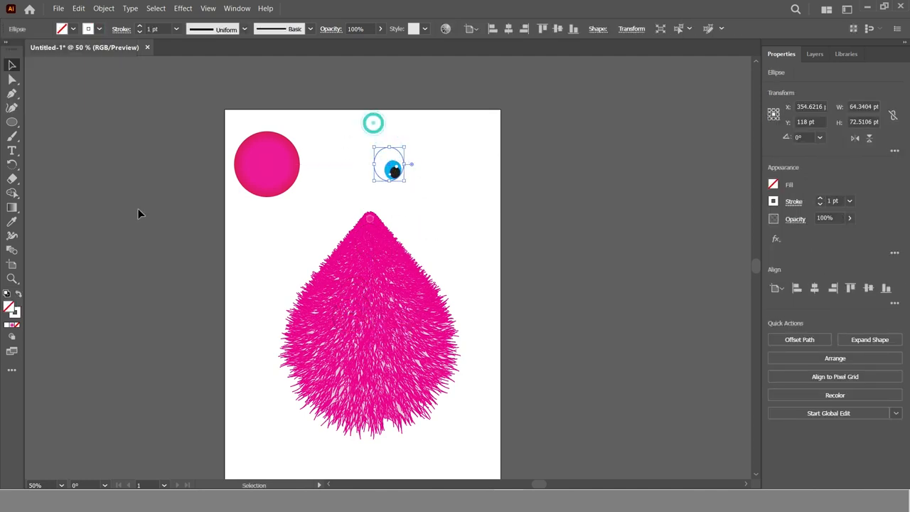
pyautogui.click(18, 294)
# Group all the eye parts and move the eye onto the furry shape
pyautogui.moveTo(440, 125)
pyautogui.mouseDown()
pyautogui.moveTo(437, 145)
pyautogui.moveTo(351, 186)
pyautogui.mouseUp()
pyautogui.click(803, 384)
pyautogui.moveTo(407, 146); pyautogui.dragTo(345, 349)
pyautogui.moveTo(359, 304); pyautogui.dragTo(368, 292)
pyautogui.click(385, 444)
pyautogui.press('z')
pyautogui.click(368, 386)
pyautogui.click(13, 66)
pyautogui.click(369, 185)
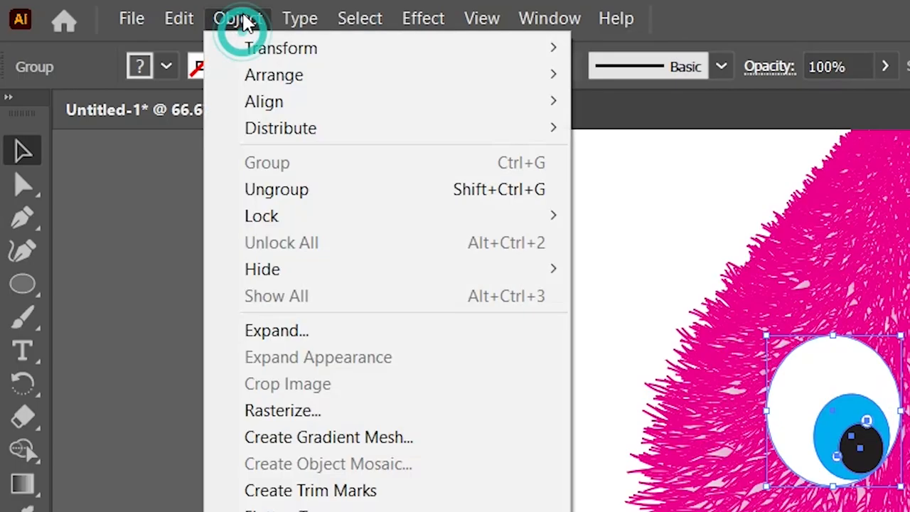
# Create a horizontally mirrored copy of the eye group and place it beside the first eye on the furry shape
pyautogui.moveTo(260, 63)
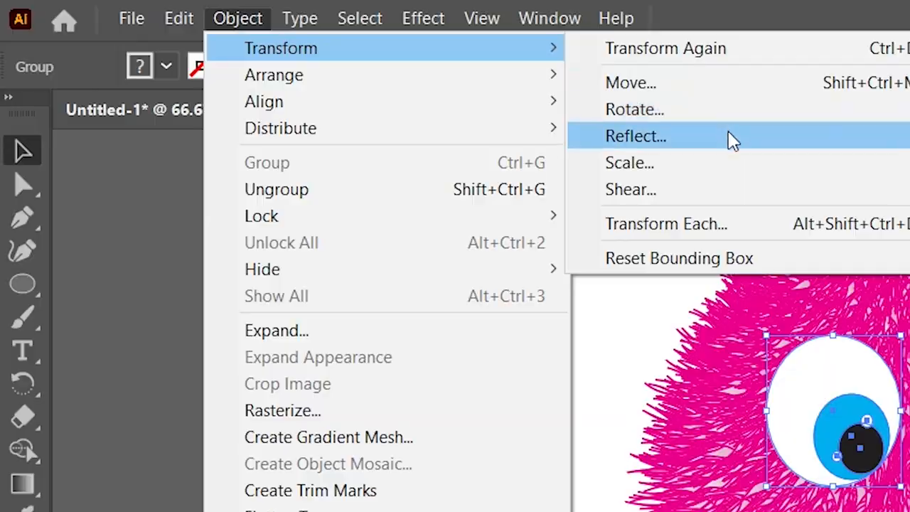
pyautogui.click(730, 140)
pyautogui.click(593, 376)
pyautogui.moveTo(357, 179); pyautogui.dragTo(416, 176)
pyautogui.click(541, 228)
pyautogui.click(344, 168)
pyautogui.keyDown('shift'); pyautogui.click(432, 173); pyautogui.keyUp('shift')
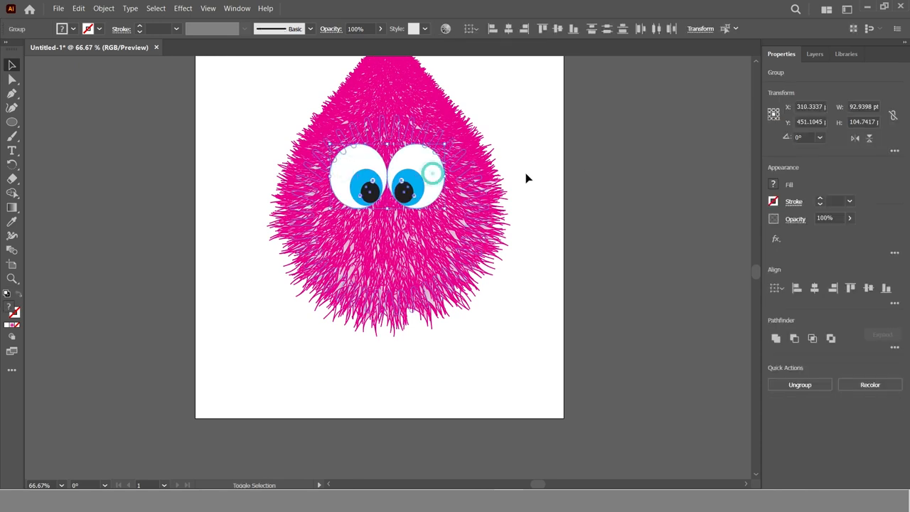
pyautogui.click(542, 307)
# Draw an ellipse about 52 by 77 pt as the nose and place it between and just below the pupils
pyautogui.press('z')
pyautogui.click(396, 279)
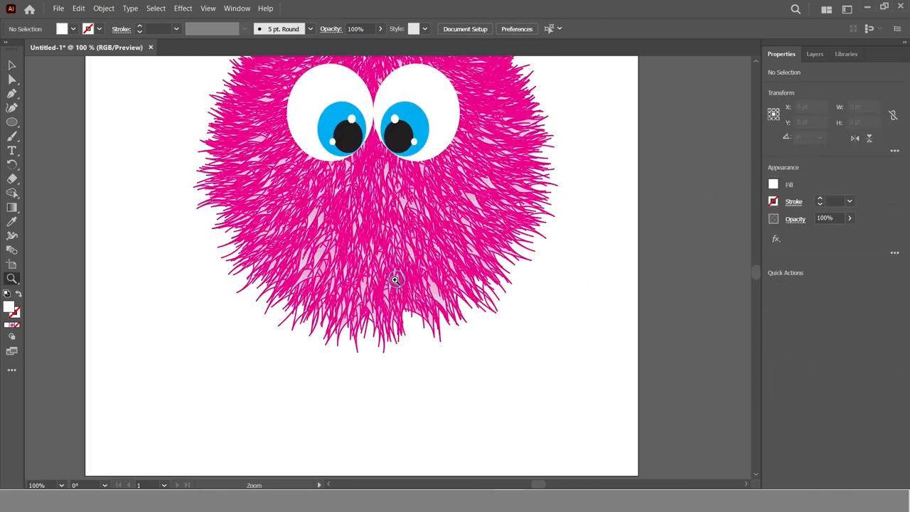
pyautogui.click(316, 250)
pyautogui.moveTo(316, 251); pyautogui.dragTo(242, 313)
pyautogui.click(11, 65)
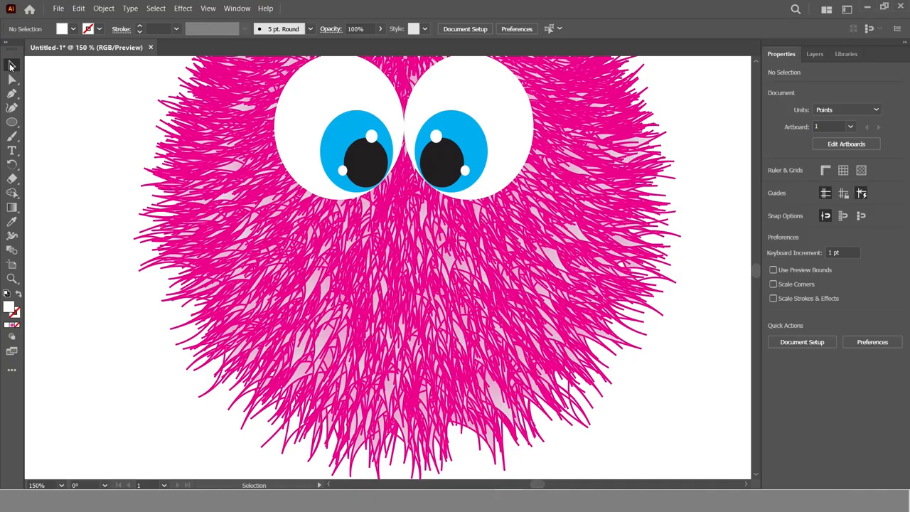
pyautogui.click(12, 121)
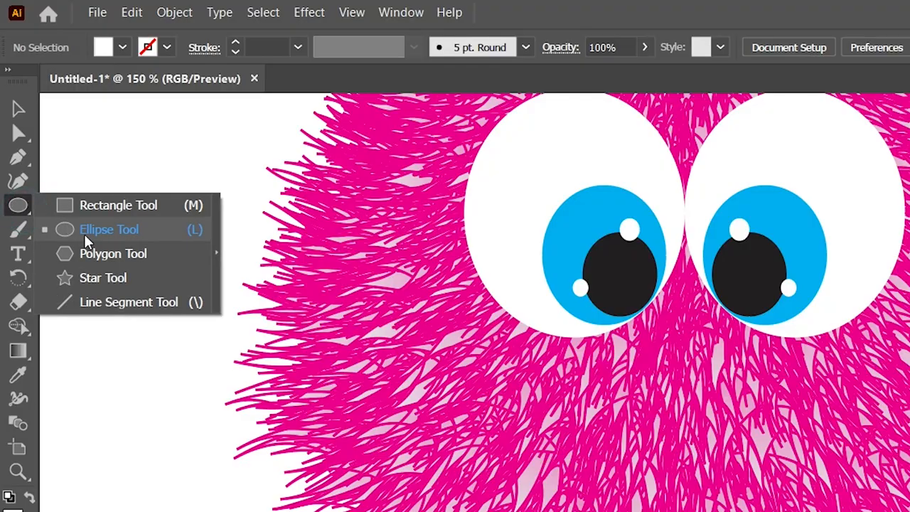
pyautogui.click(56, 138)
pyautogui.moveTo(371, 211); pyautogui.dragTo(444, 317)
pyautogui.press('v')
pyautogui.moveTo(412, 269); pyautogui.dragTo(407, 223)
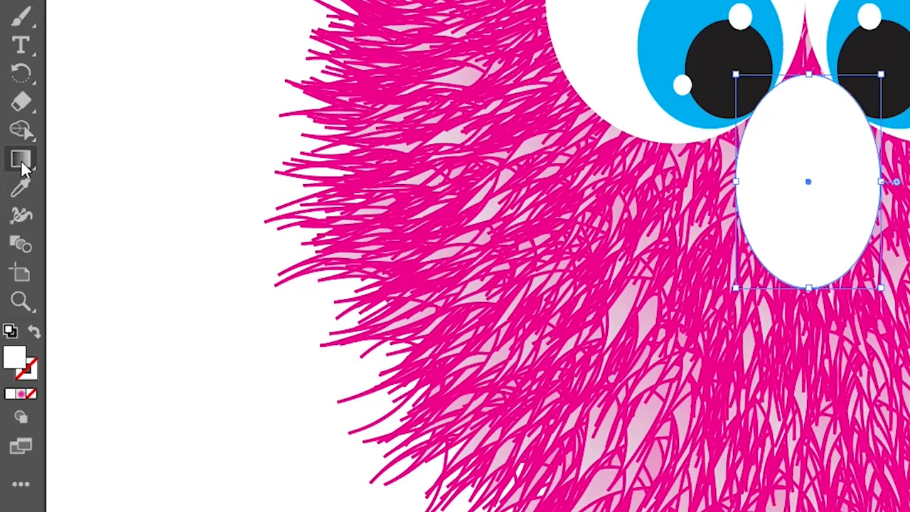
# Recolor the nose's radial gradient with a red-orange center stop and an orange middle stop (C=0 M=35 Y=85 K=0)
pyautogui.click(11, 207)
pyautogui.click(405, 218)
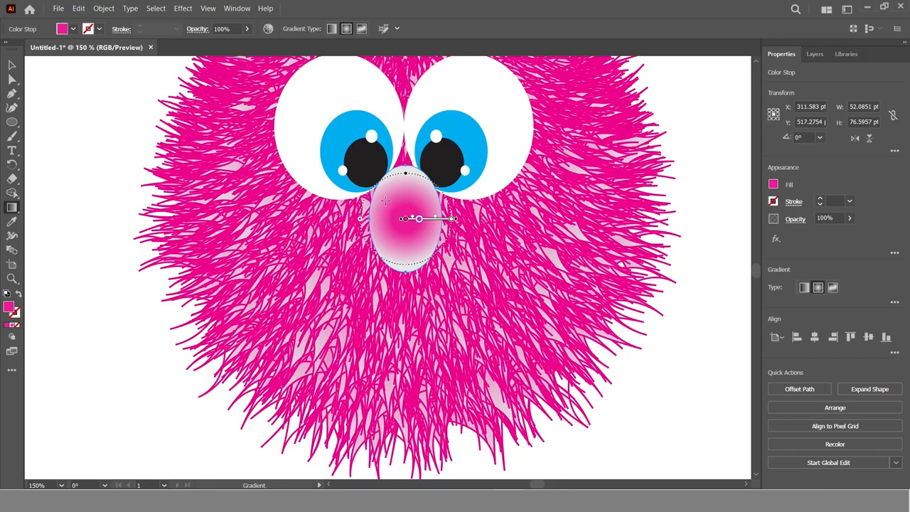
pyautogui.doubleClick(404, 220)
pyautogui.click(360, 255)
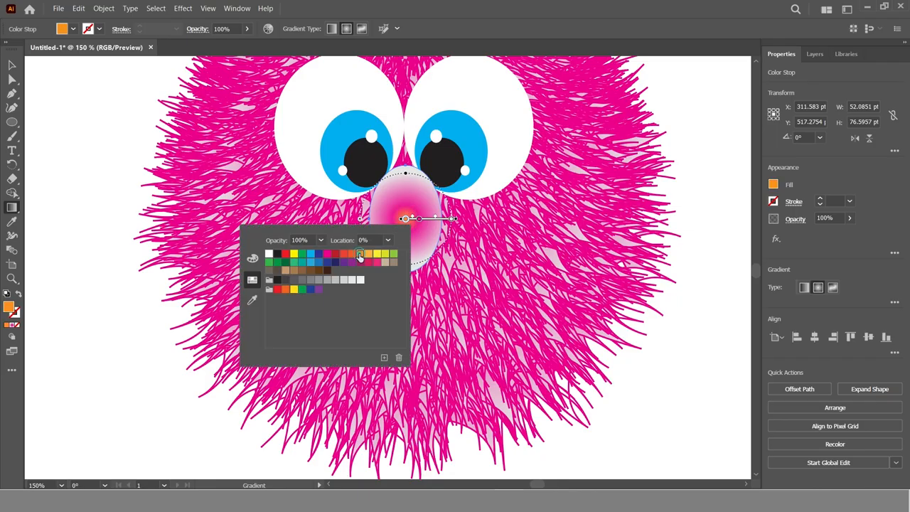
pyautogui.click(351, 254)
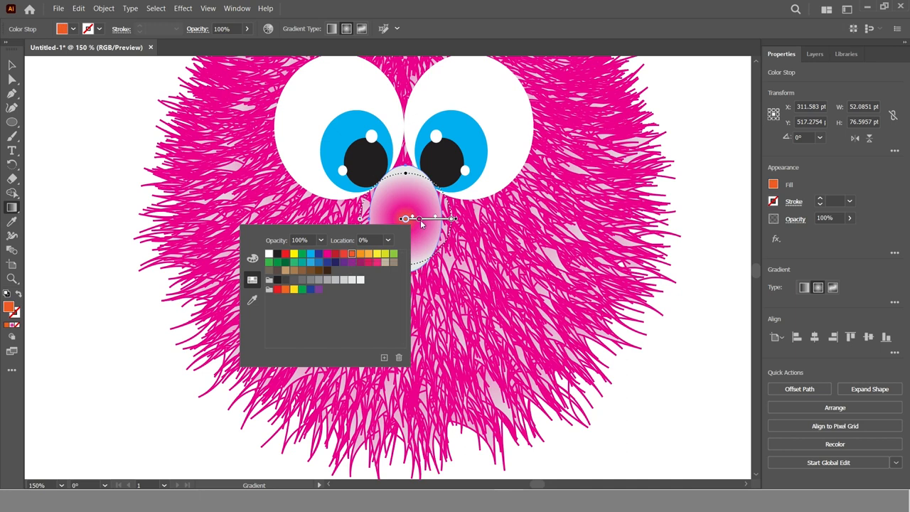
pyautogui.doubleClick(418, 222)
pyautogui.click(374, 255)
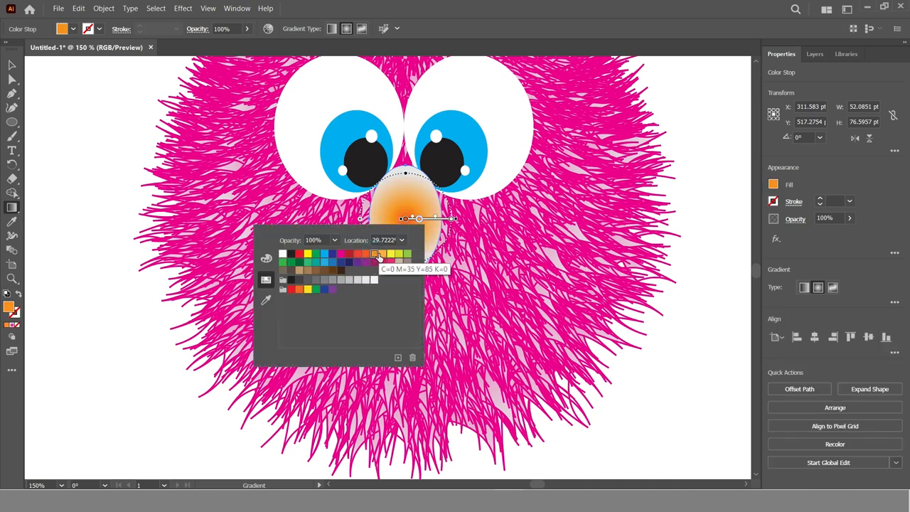
pyautogui.click(382, 255)
pyautogui.click(374, 254)
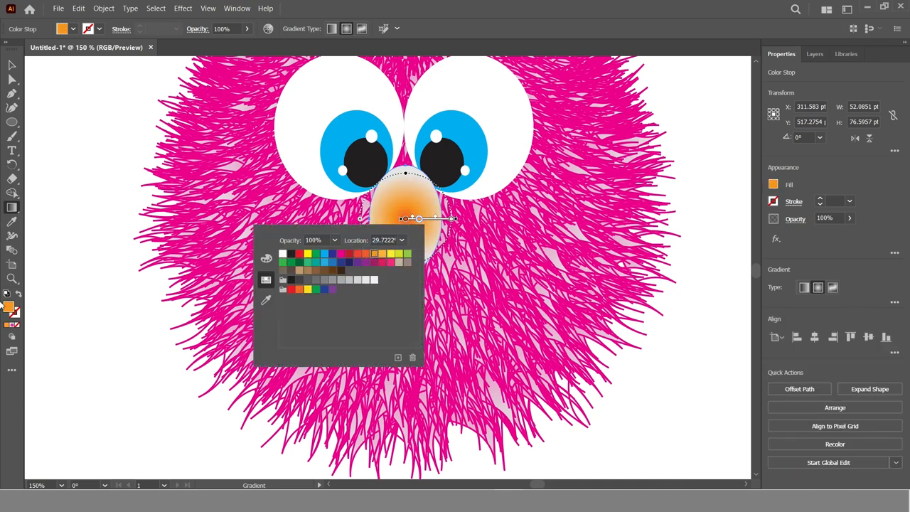
# Remove the light gray outer stop from the nose gradient and move the orange stop to about 58%
pyautogui.click(894, 302)
pyautogui.click(878, 395)
pyautogui.click(890, 389)
pyautogui.moveTo(803, 395); pyautogui.dragTo(829, 396)
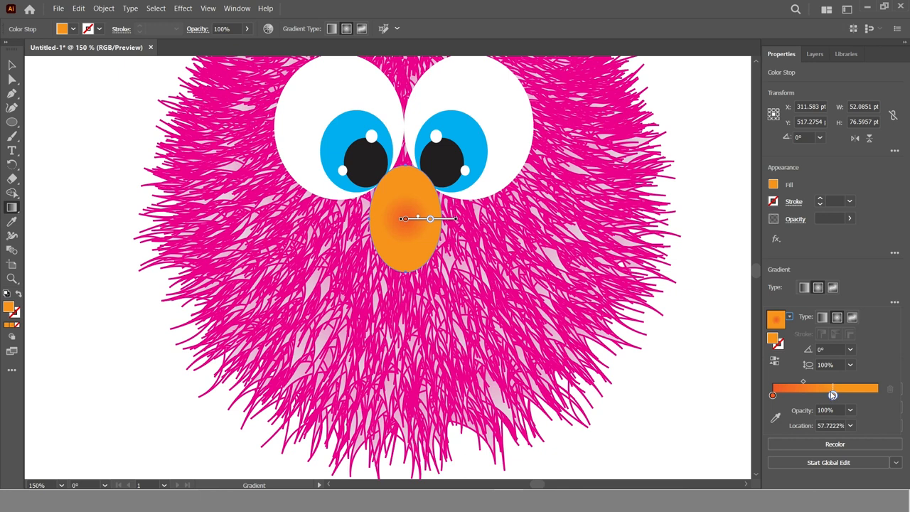
pyautogui.click(97, 357)
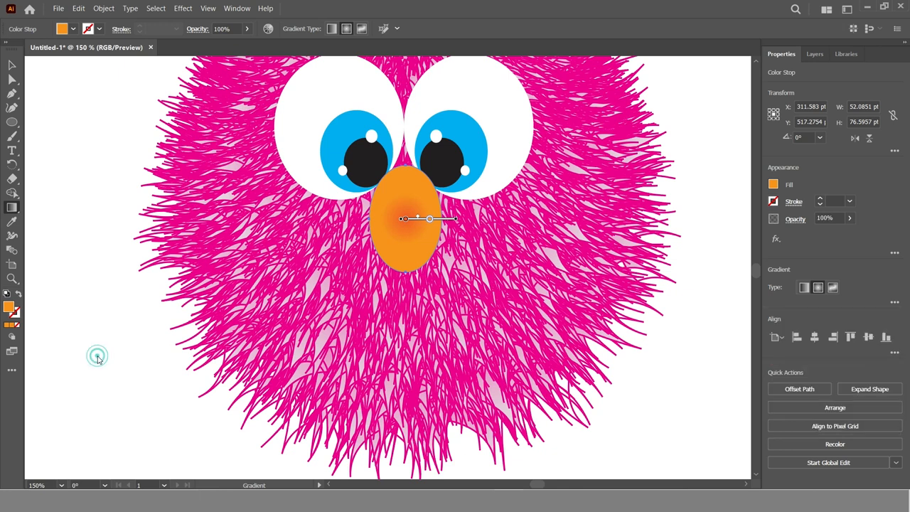
pyautogui.click(11, 79)
pyautogui.click(63, 145)
# Scale the whole character down to slightly over half its size and place a duplicate beside it
pyautogui.hotkey('ctrl', '0')
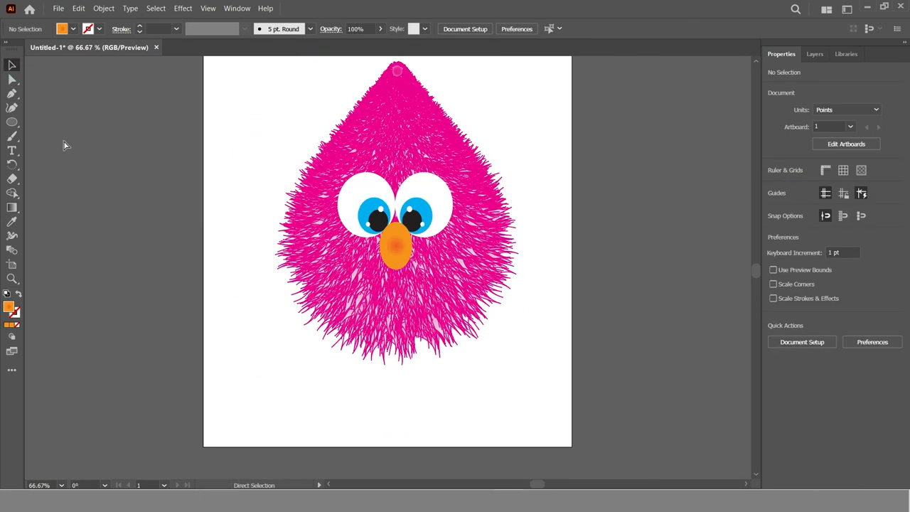
pyautogui.moveTo(491, 105); pyautogui.dragTo(467, 152)
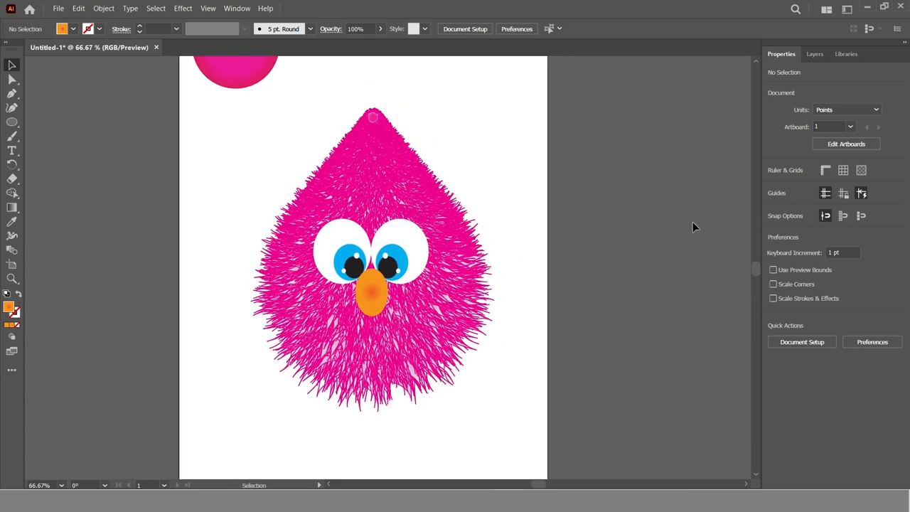
pyautogui.moveTo(195, 118); pyautogui.dragTo(531, 422)
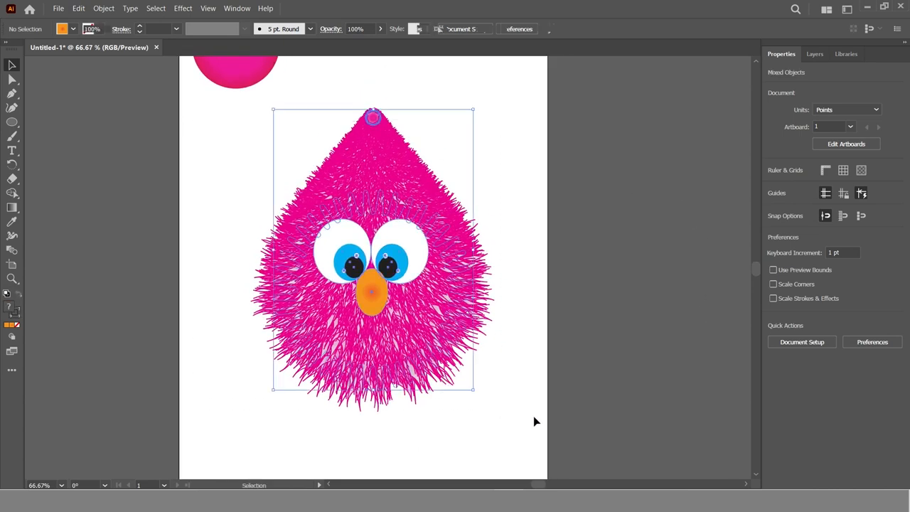
pyautogui.moveTo(474, 111); pyautogui.dragTo(441, 171)
pyautogui.click(544, 290)
pyautogui.moveTo(379, 290); pyautogui.dragTo(505, 352)
pyautogui.moveTo(565, 405); pyautogui.dragTo(573, 372)
pyautogui.click(573, 372)
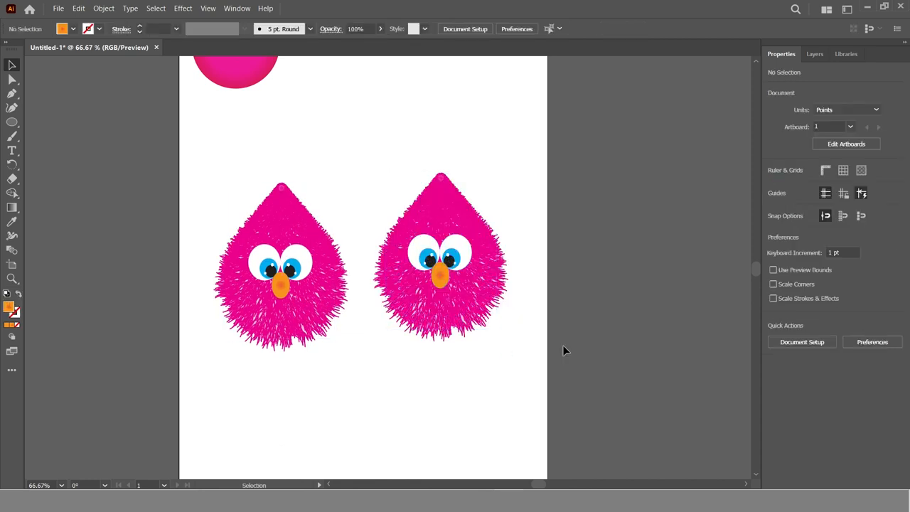
pyautogui.press('z')
pyautogui.click(409, 263)
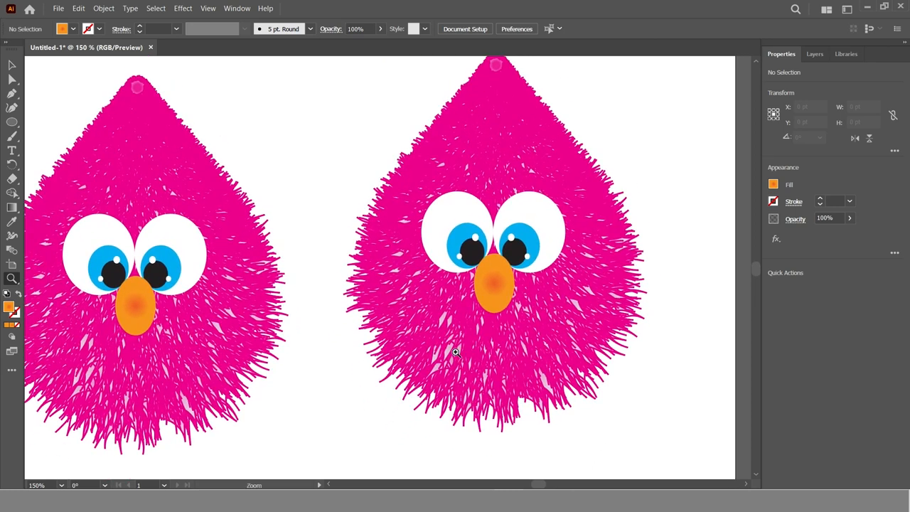
pyautogui.hotkey('ctrl', '1')
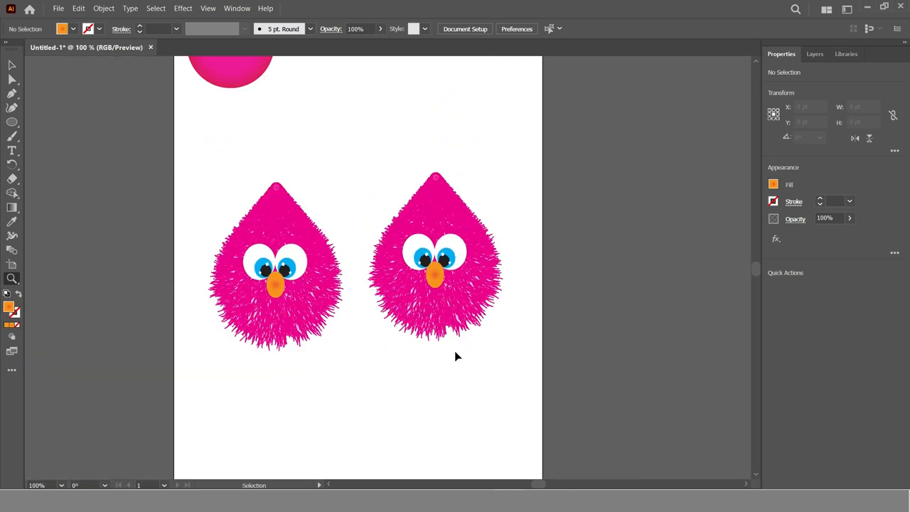
# Remove the red outer stop from the sample circle's radial gradient and move its middle pink stop to 100%
pyautogui.moveTo(436, 300); pyautogui.dragTo(402, 374)
pyautogui.click(12, 64)
pyautogui.click(196, 112)
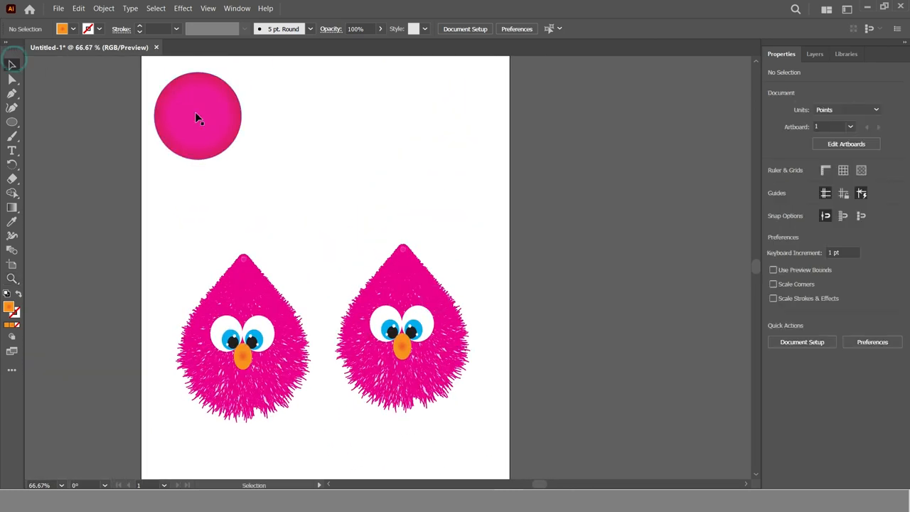
pyautogui.press('g')
pyautogui.click(196, 113)
pyautogui.click(894, 302)
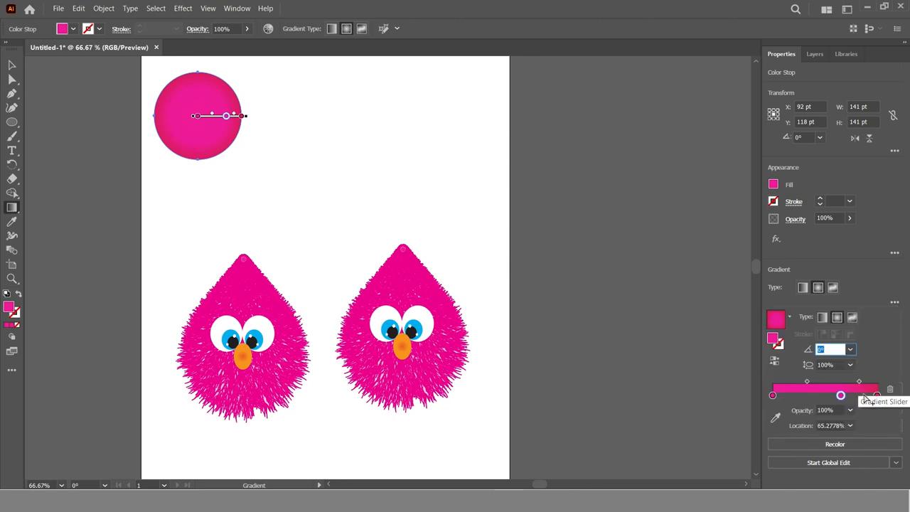
pyautogui.moveTo(844, 397); pyautogui.dragTo(879, 396)
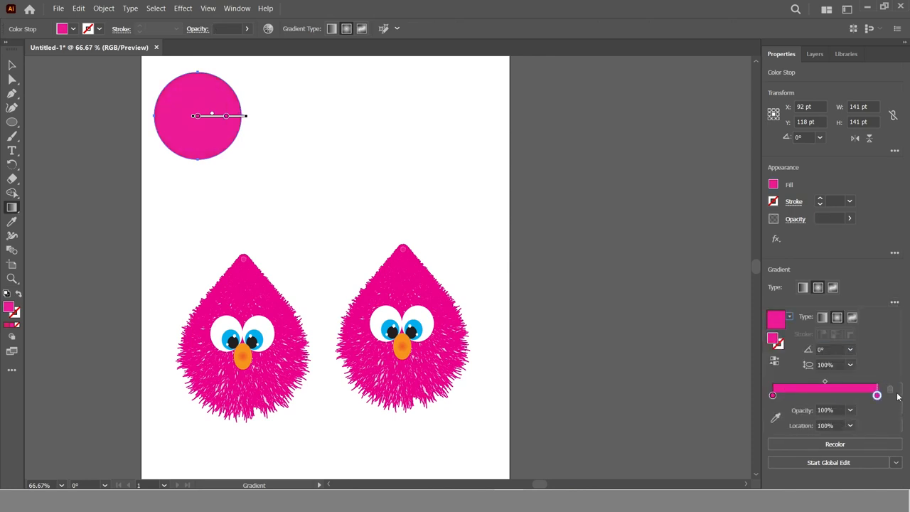
# Set the outer stop of the circle's radial gradient to light gray
pyautogui.doubleClick(877, 395)
pyautogui.click(827, 290)
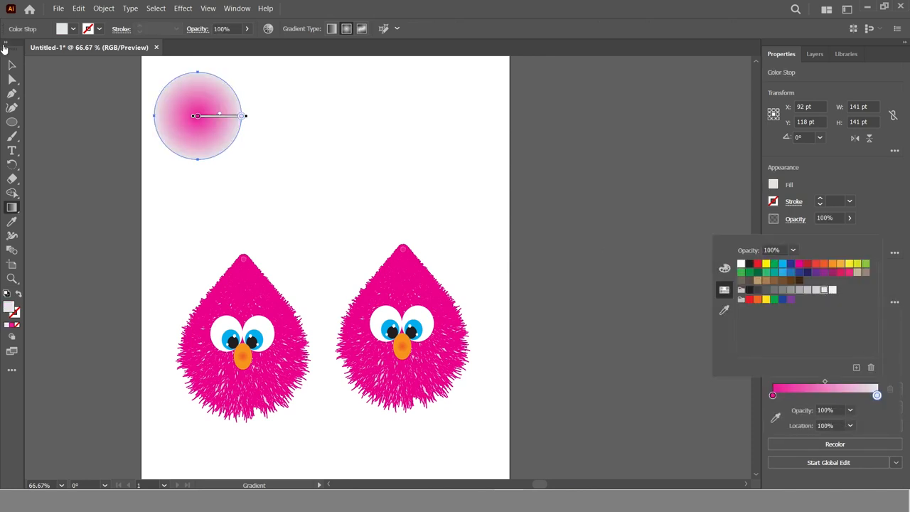
pyautogui.click(12, 65)
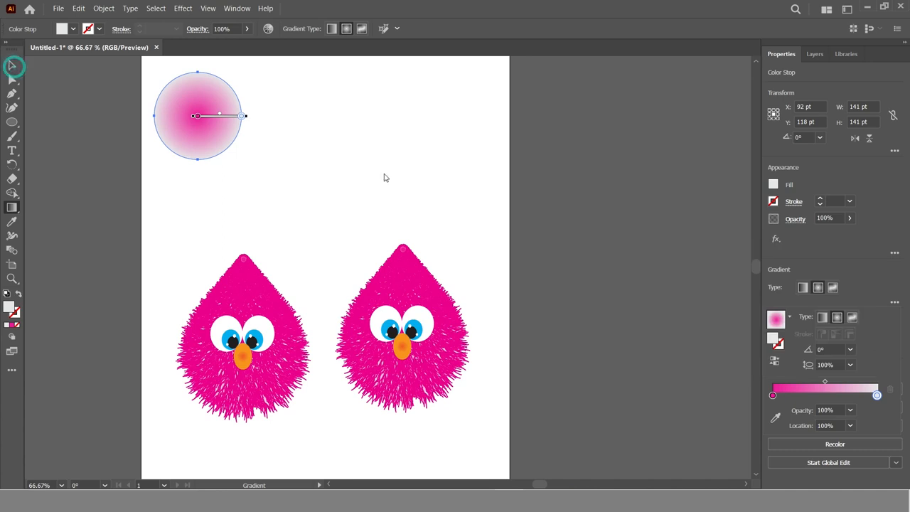
pyautogui.click(82, 84)
# Apply the circle's pink-to-gray gradient to the fur blend of the right character with the Eyedropper
pyautogui.click(401, 292)
pyautogui.press('i')
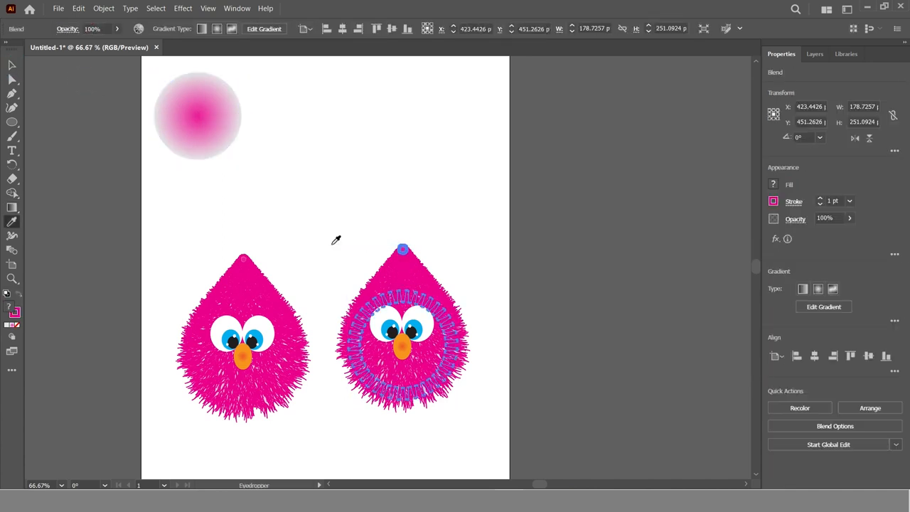
pyautogui.click(204, 106)
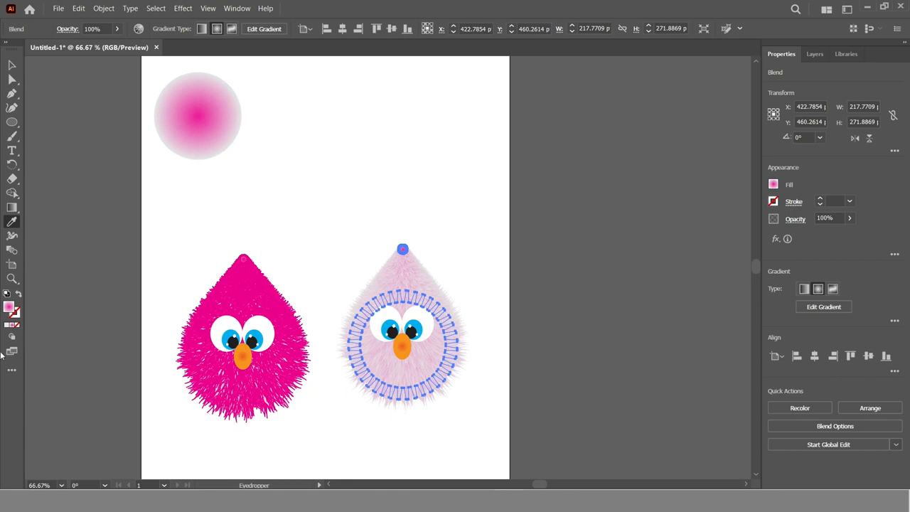
pyautogui.click(12, 66)
pyautogui.click(507, 290)
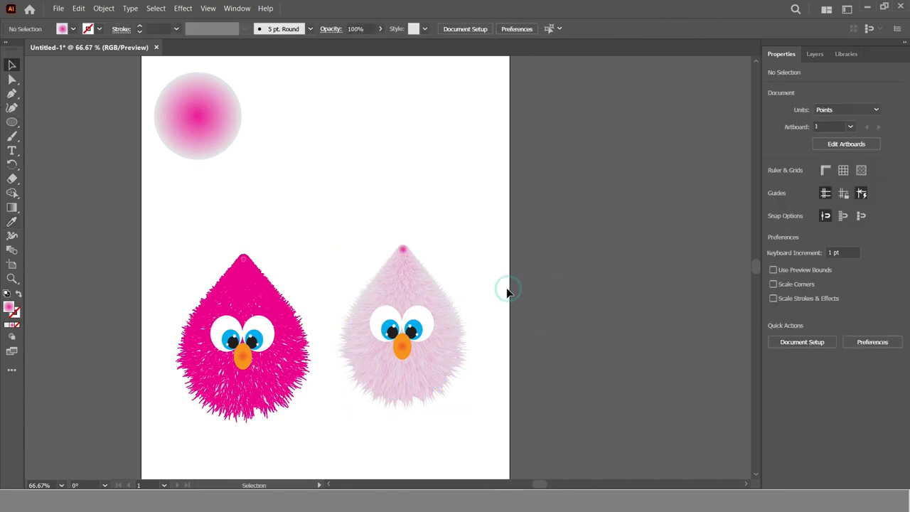
# Select all of the pale pink character and move it down level with the magenta one
pyautogui.press('z')
pyautogui.click(337, 352)
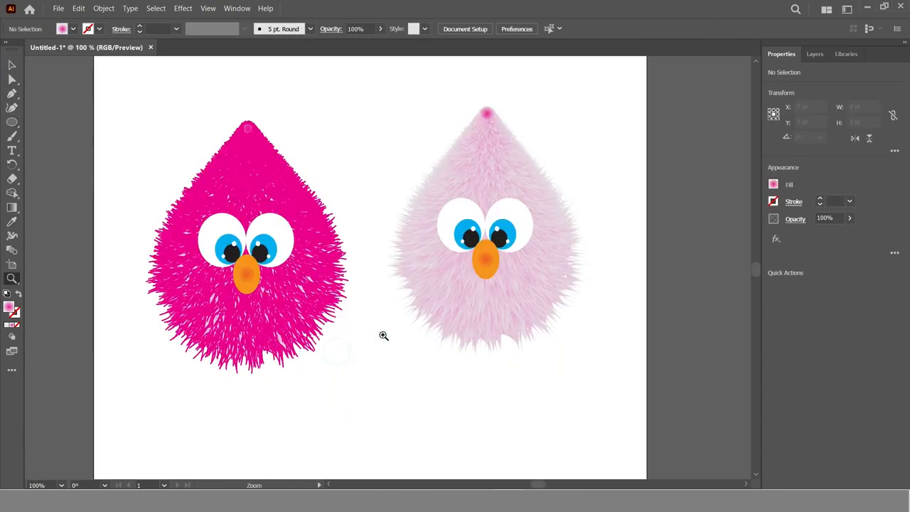
pyautogui.click(12, 64)
pyautogui.moveTo(382, 96); pyautogui.dragTo(620, 366)
pyautogui.moveTo(521, 293); pyautogui.dragTo(522, 311)
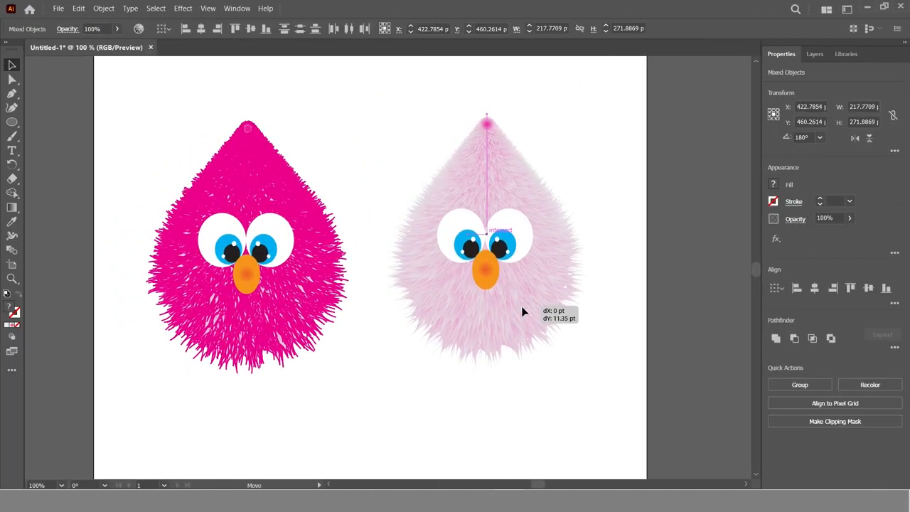
pyautogui.click(526, 402)
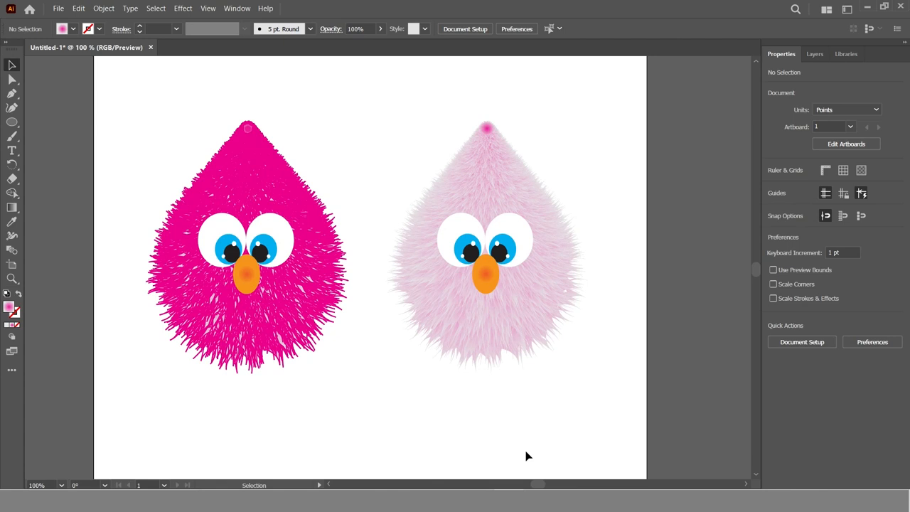